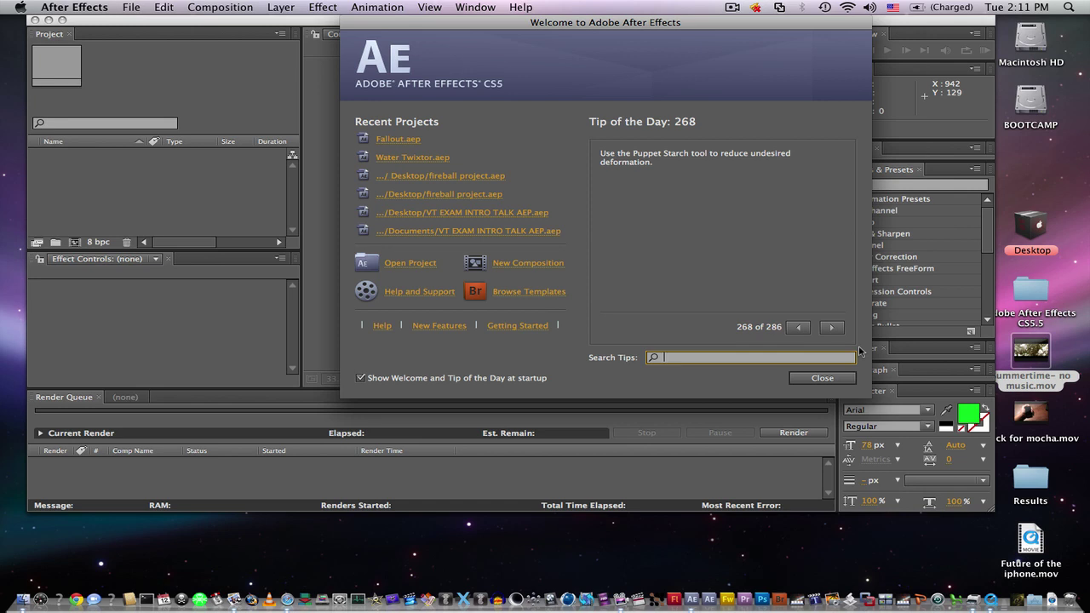
Close the Welcome to Adobe After Effects screen to reach an empty project
left_click(800, 378)
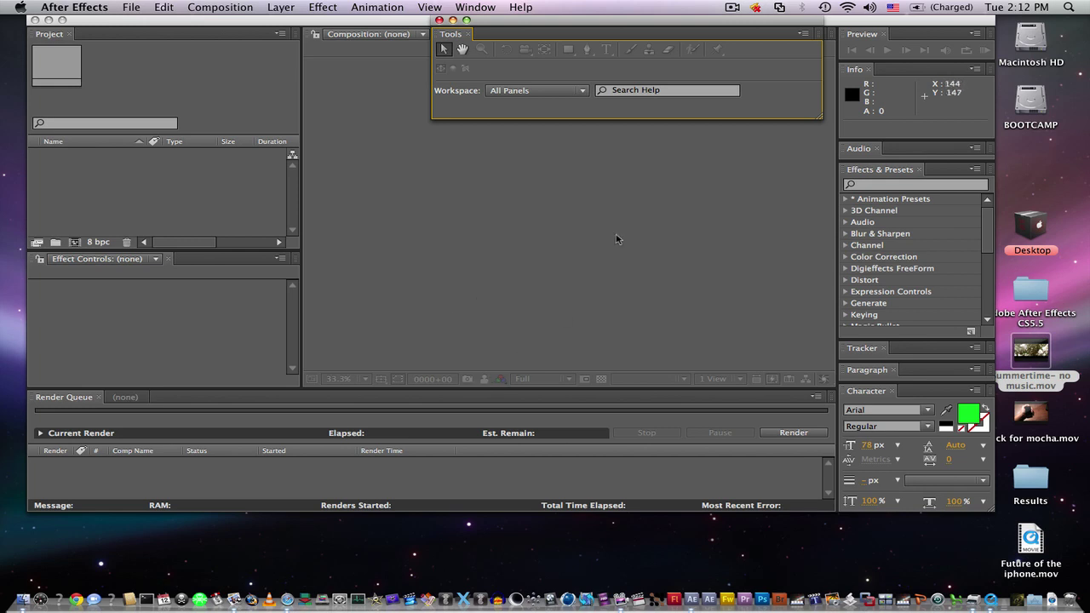
Import track for mocha.mov from the Desktop into the project
left_click_drag(694, 24, 774, 9)
left_click(218, 7)
left_click(256, 24)
left_click(281, 365)
left_click(136, 7)
mouse_move(144, 209)
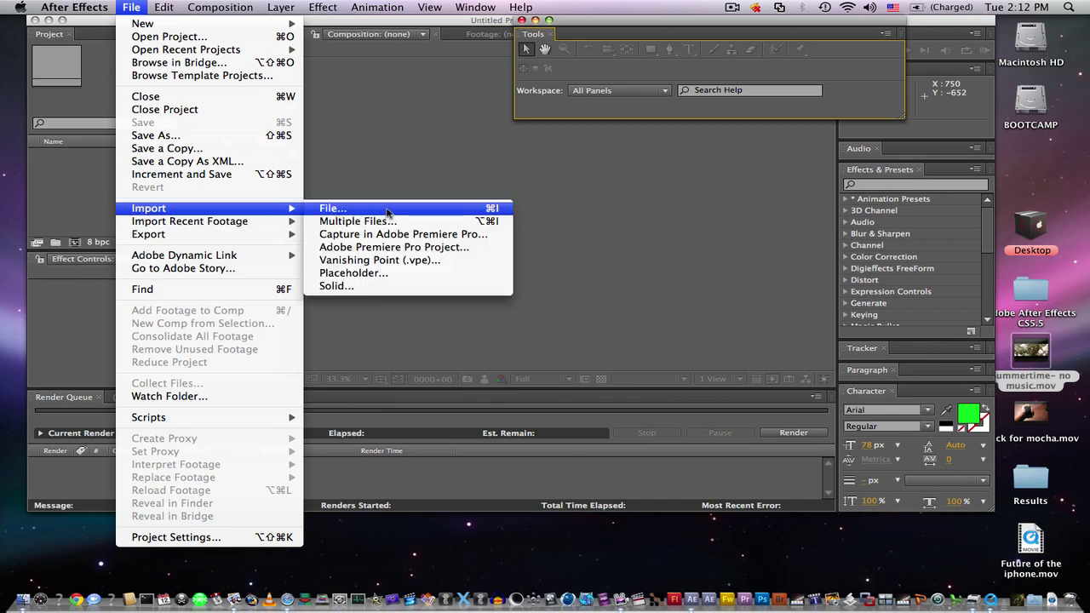
left_click(357, 214)
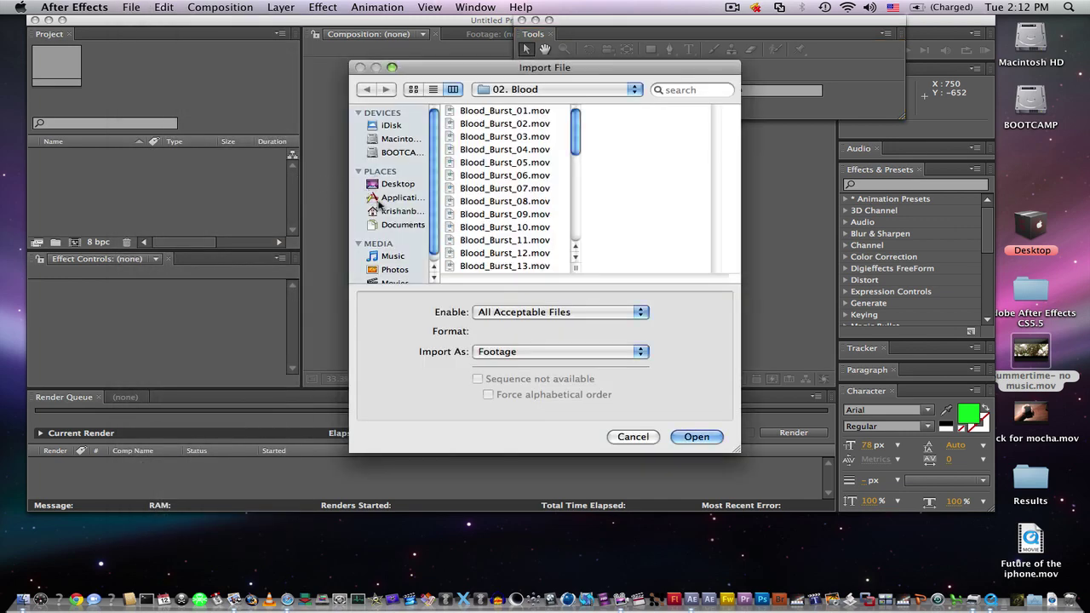
scroll(391, 208, "down", 1)
left_click(401, 177)
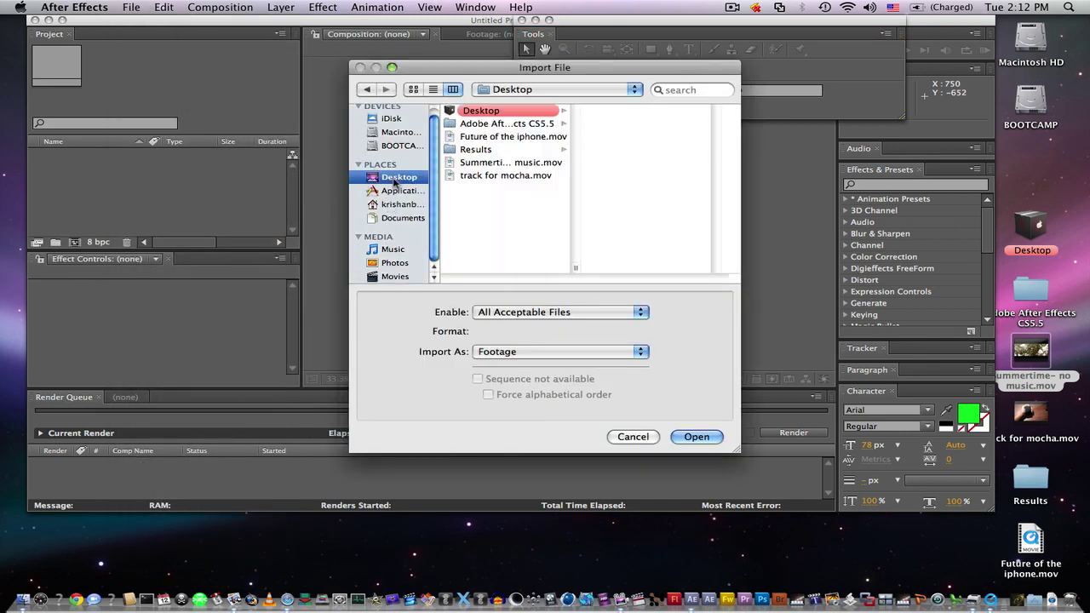
left_click(513, 176)
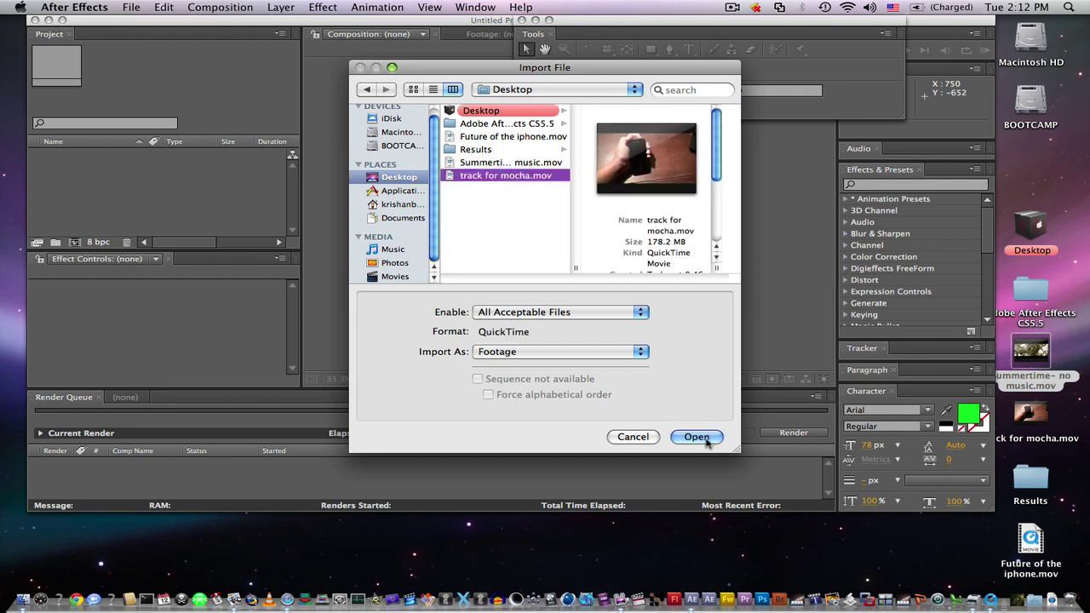
left_click(697, 436)
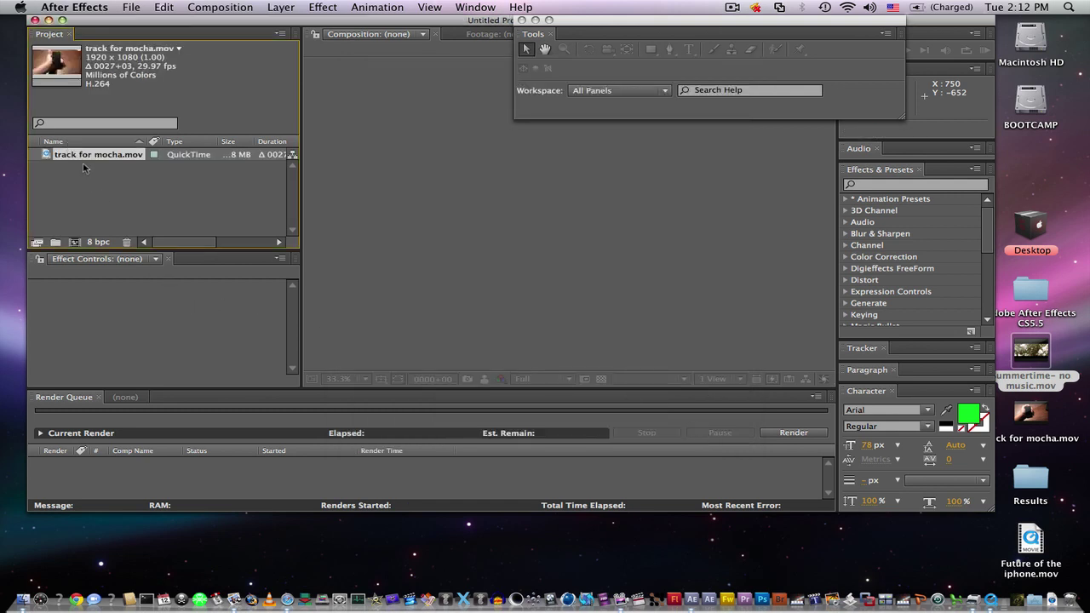
Build a track for mocha composition from the clip, preview it, and open Future of the iphone.mov
left_click_drag(81, 155, 75, 243)
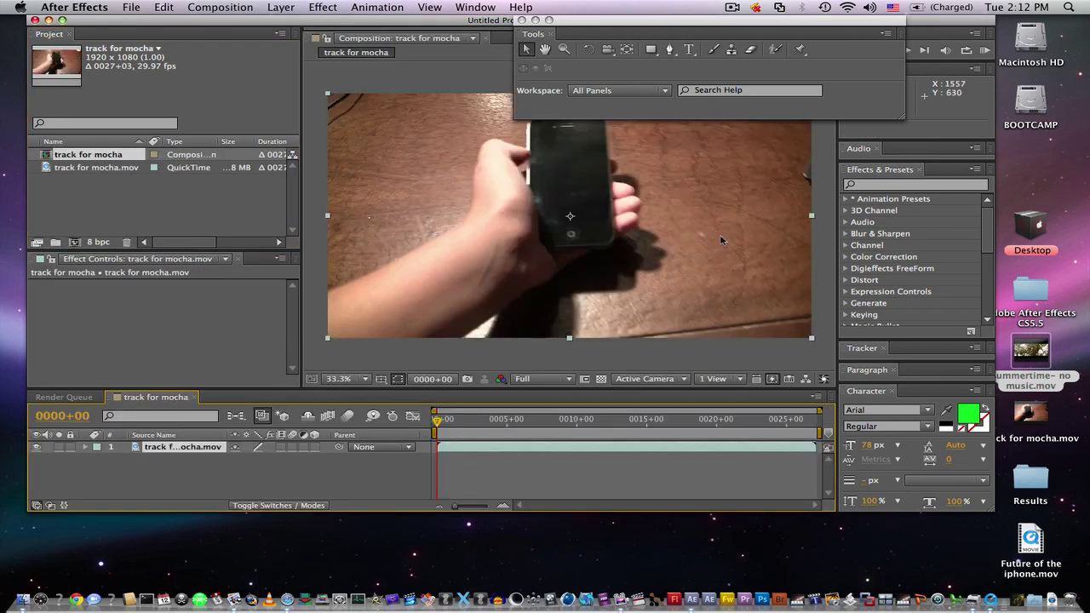
key("space")
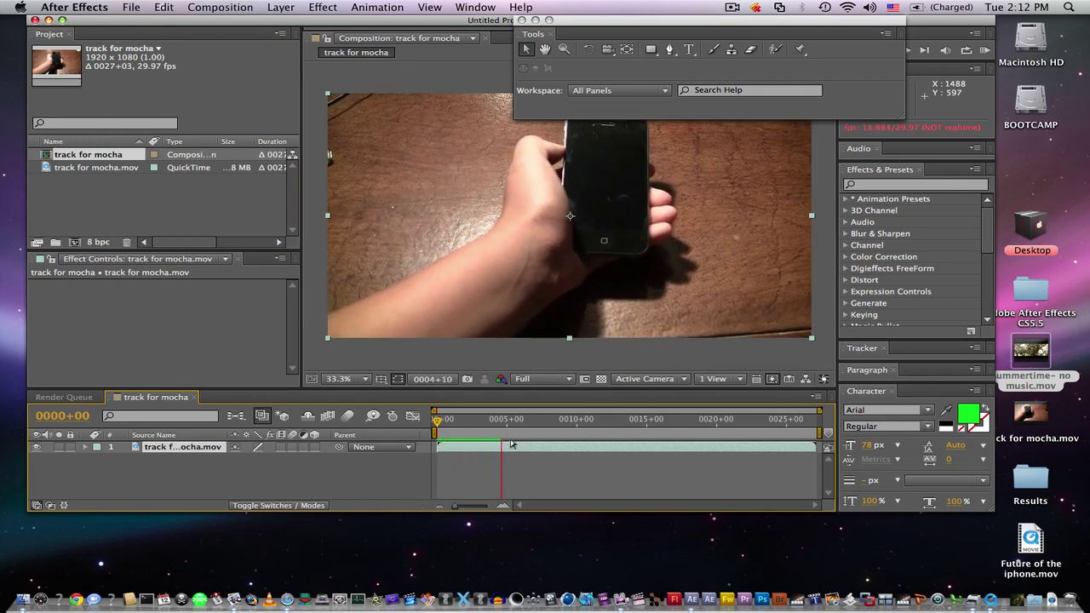
double_click(1031, 535)
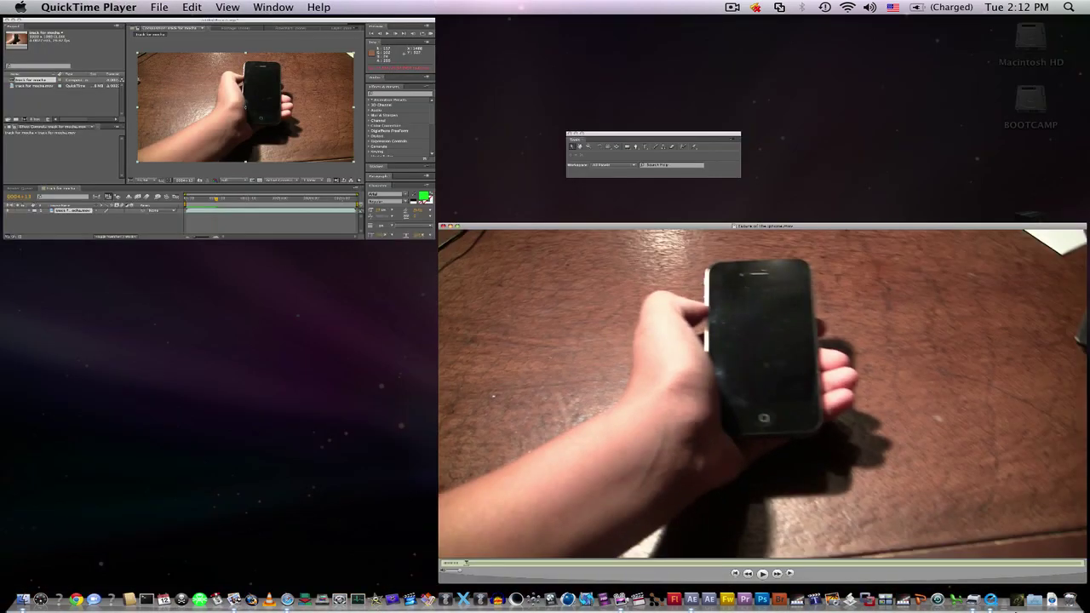
Show Future of the iphone.mov at Half Size in QuickTime Player
key("super+3")
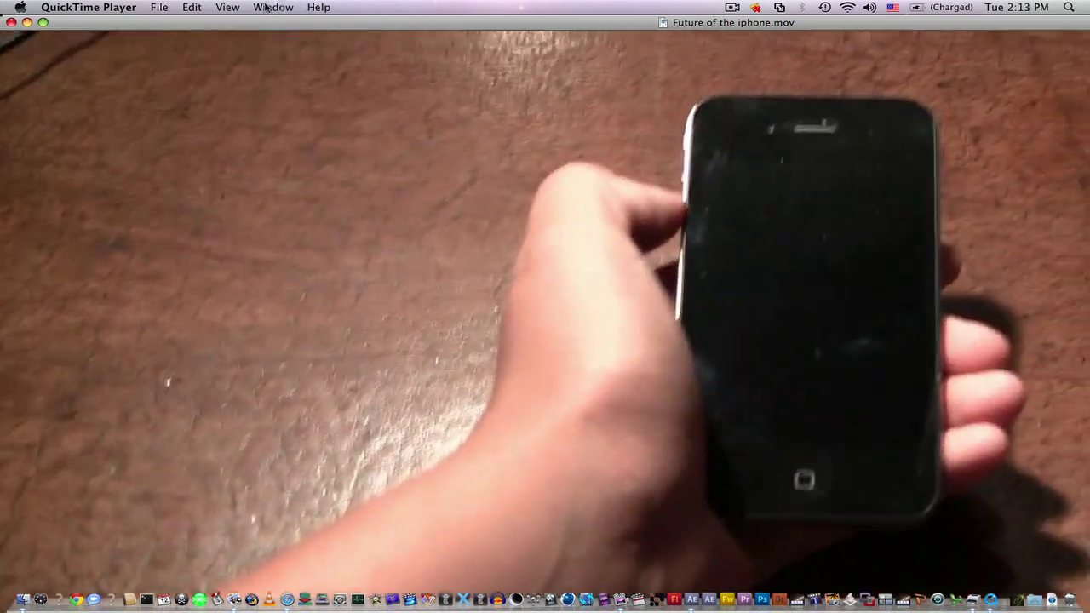
left_click(223, 7)
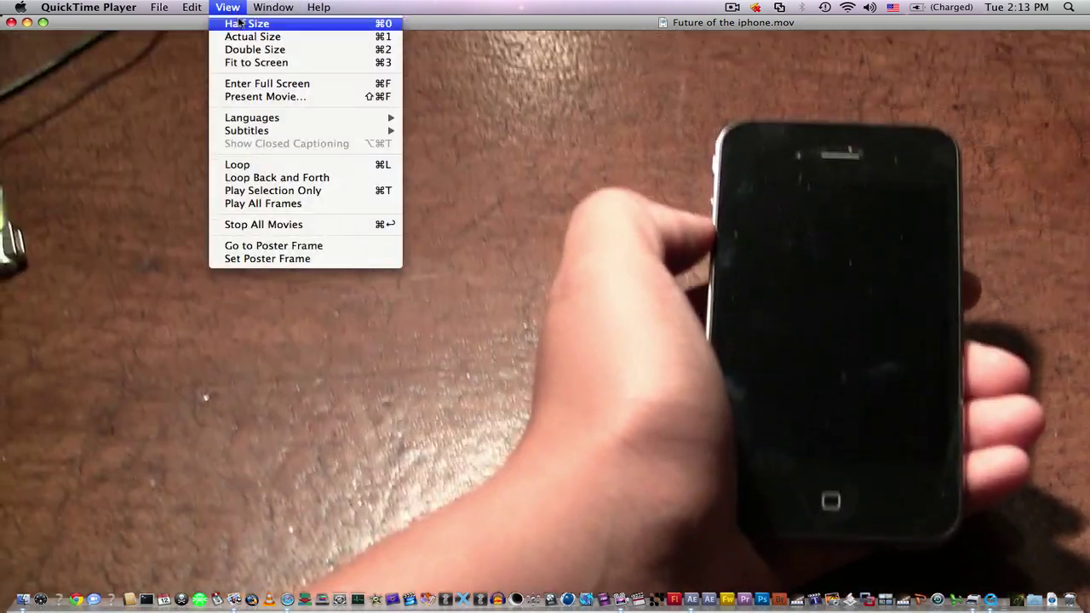
left_click(240, 22)
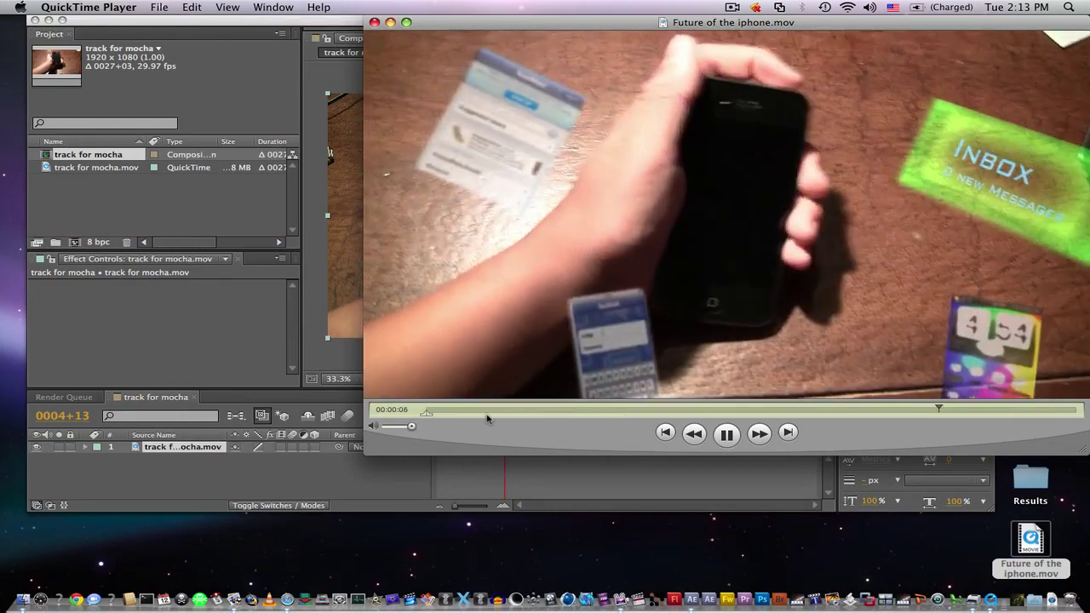
Pause, scrub back through and replay the example movie, then close its window
key("space")
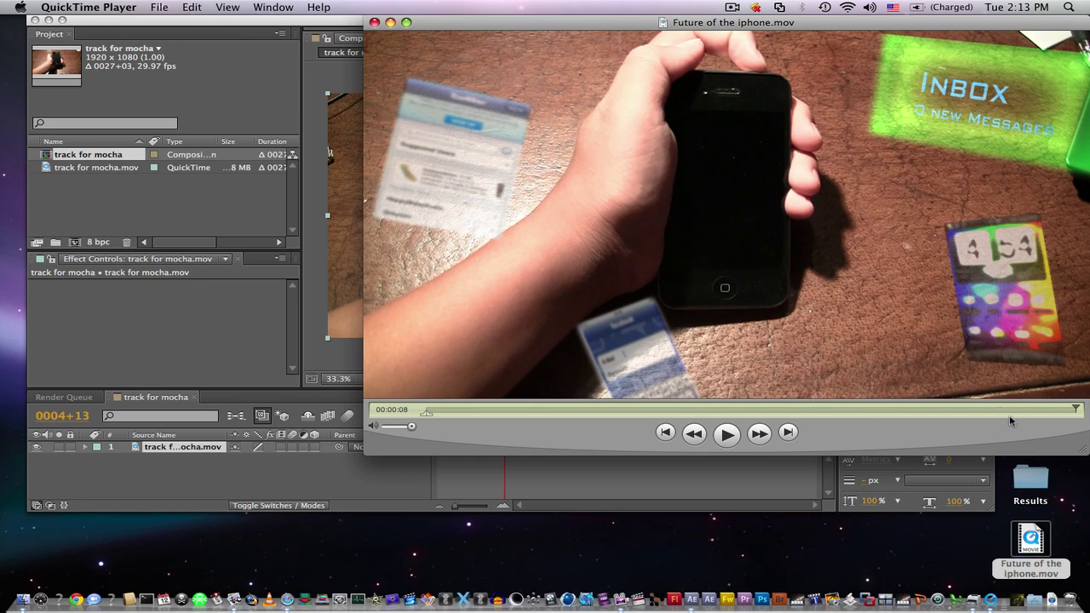
left_click(1007, 410)
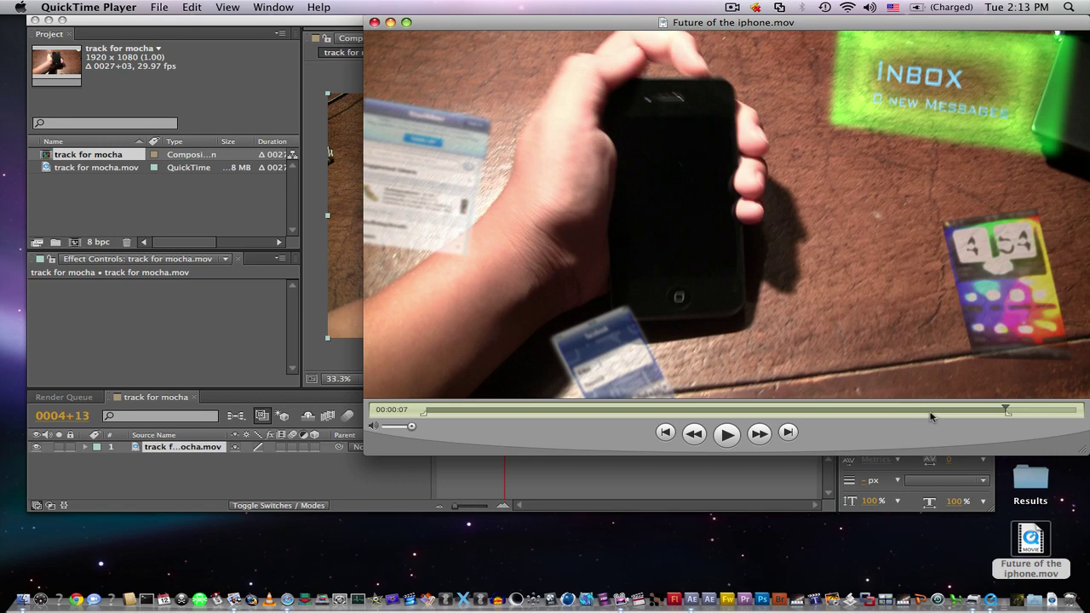
left_click(930, 411)
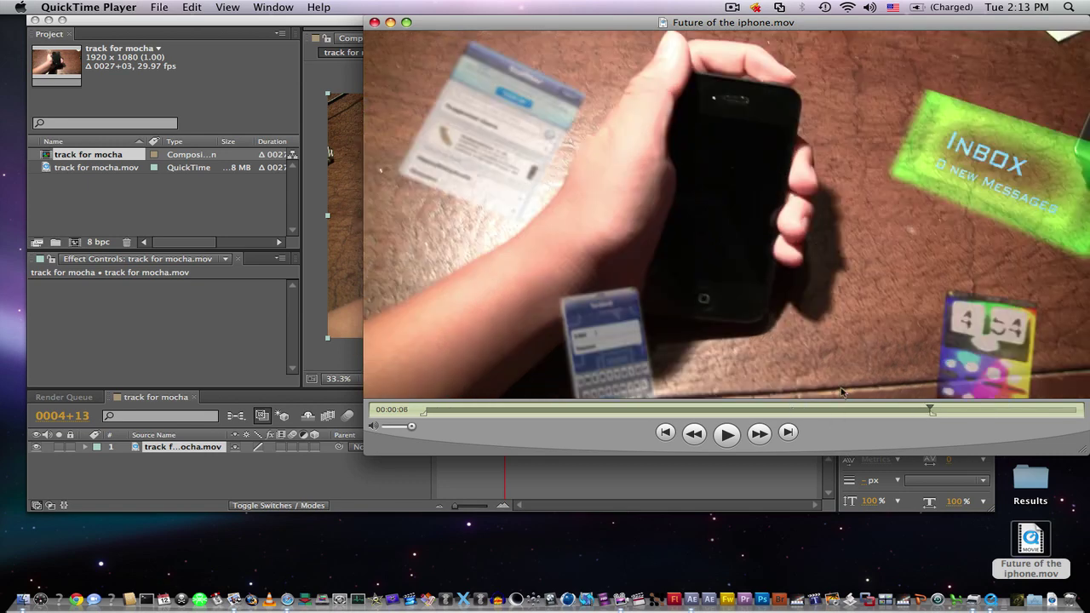
left_click(851, 411)
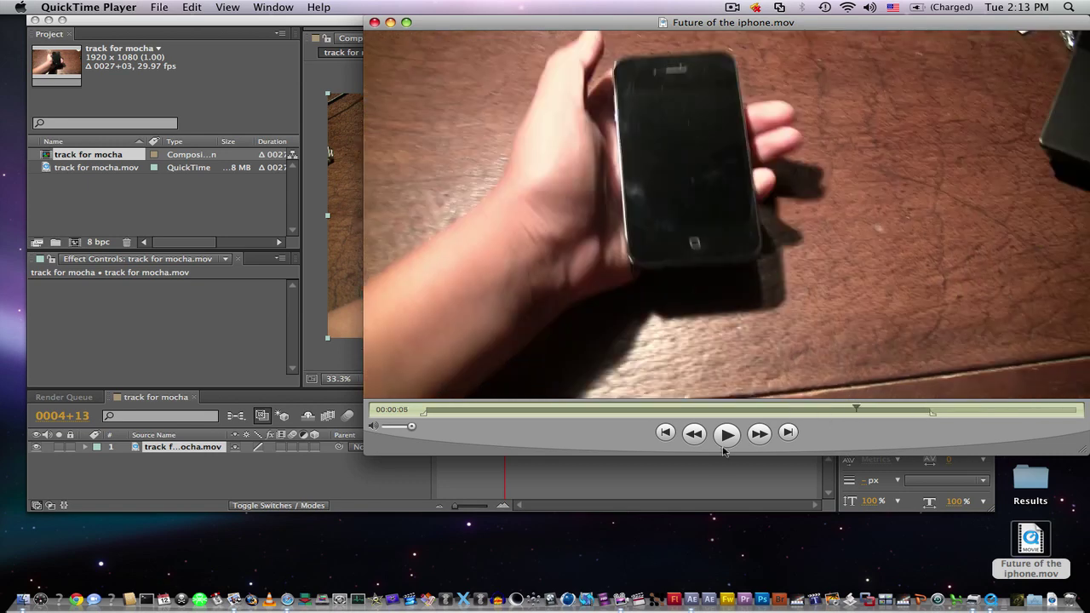
left_click(725, 445)
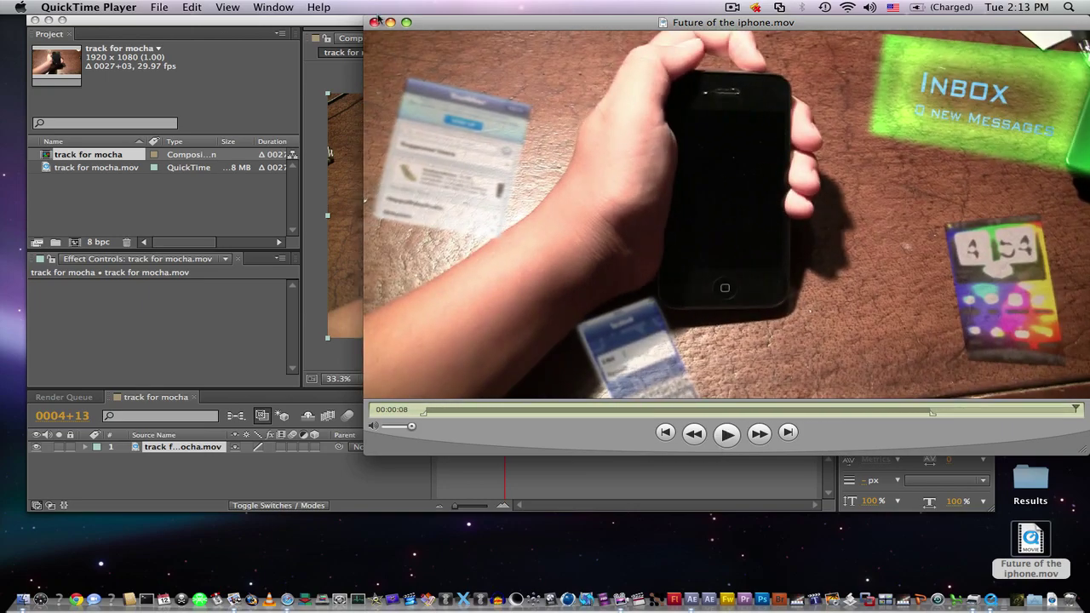
left_click(374, 23)
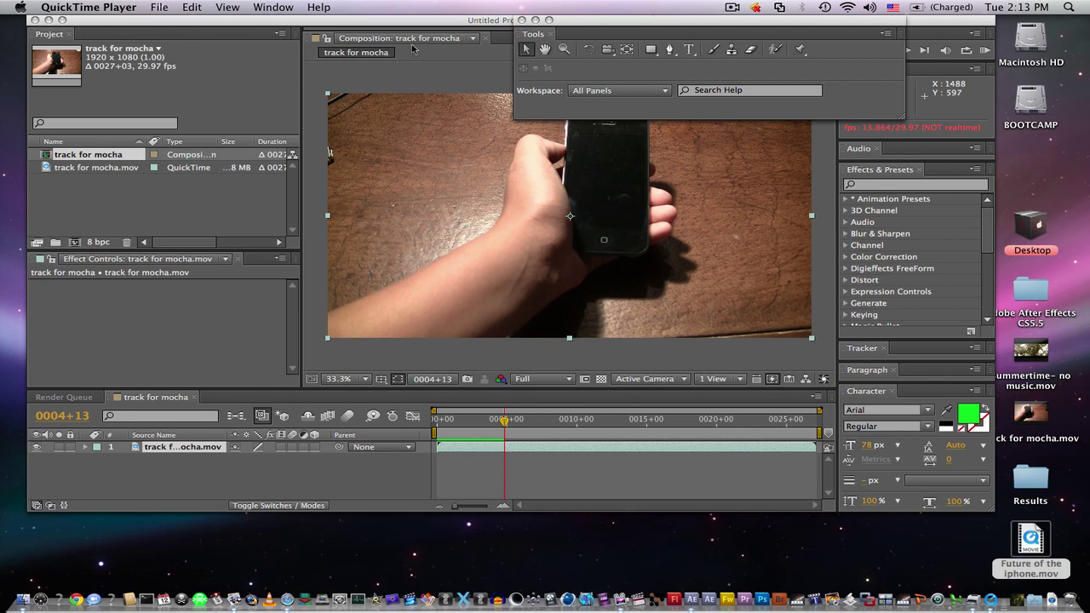
Move the Tools panel to the top-right and preview the composition from the start
left_click(586, 21)
left_click_drag(587, 21, 987, 6)
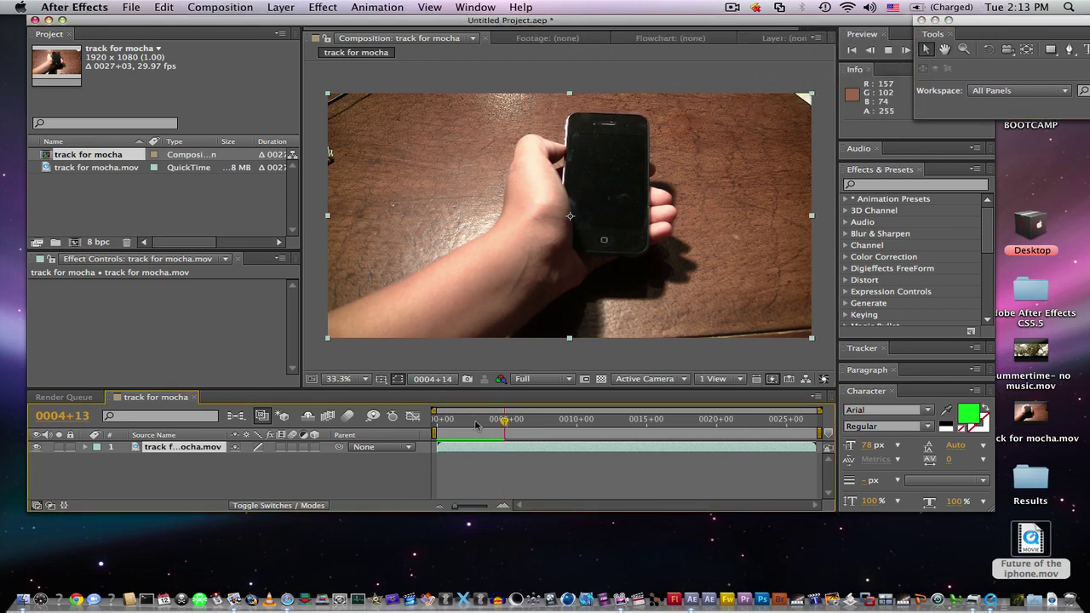
left_click_drag(503, 421, 419, 448)
key("space")
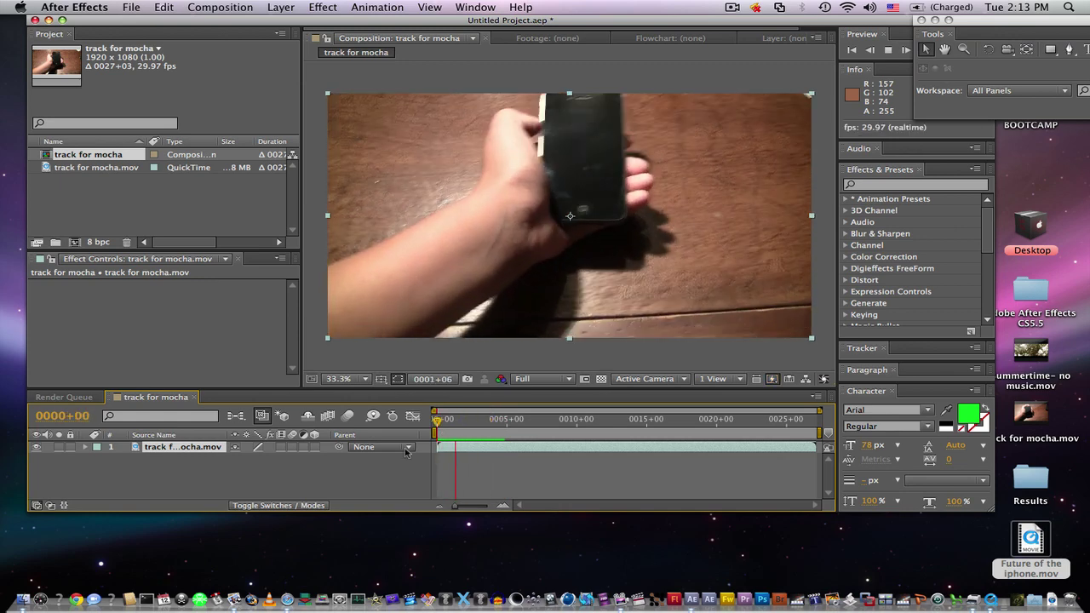
key("space")
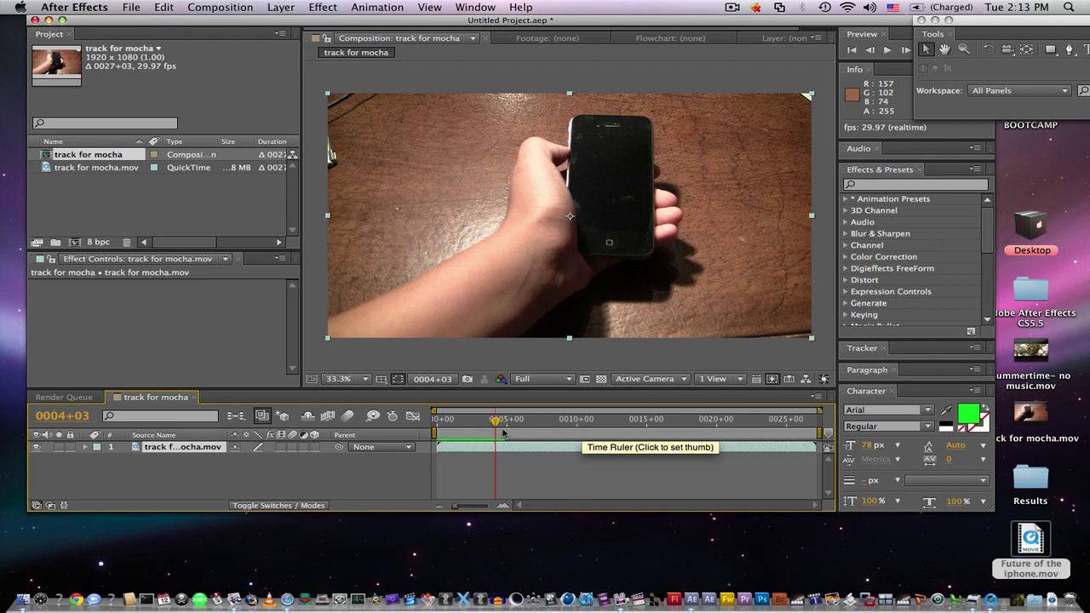
Preview again from about 12 and 5 seconds, then rewind to 0000+00
left_click_drag(502, 430, 605, 421)
key("space")
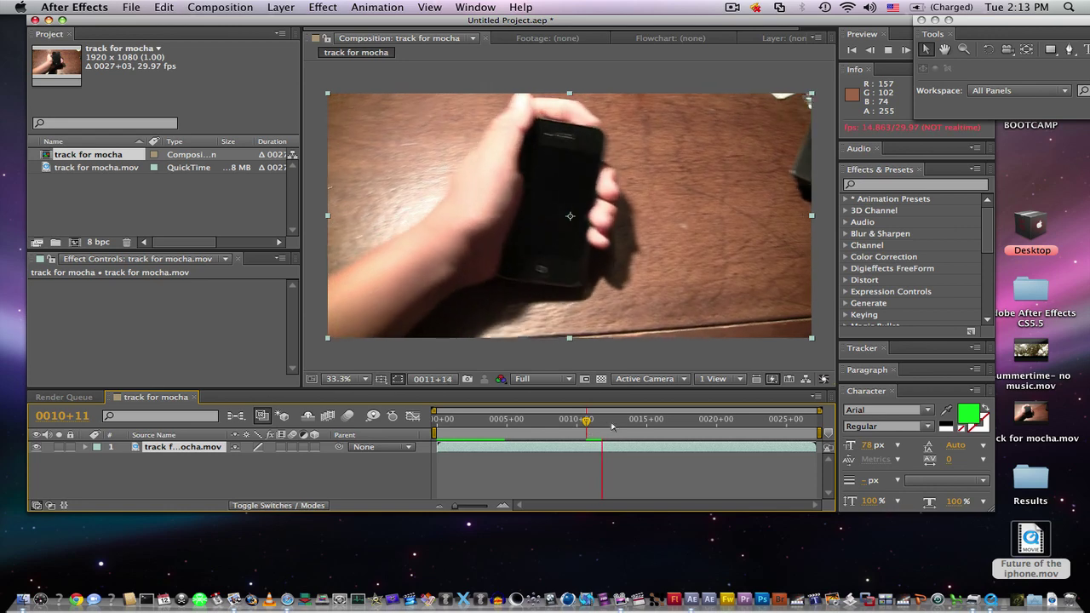
left_click(511, 423)
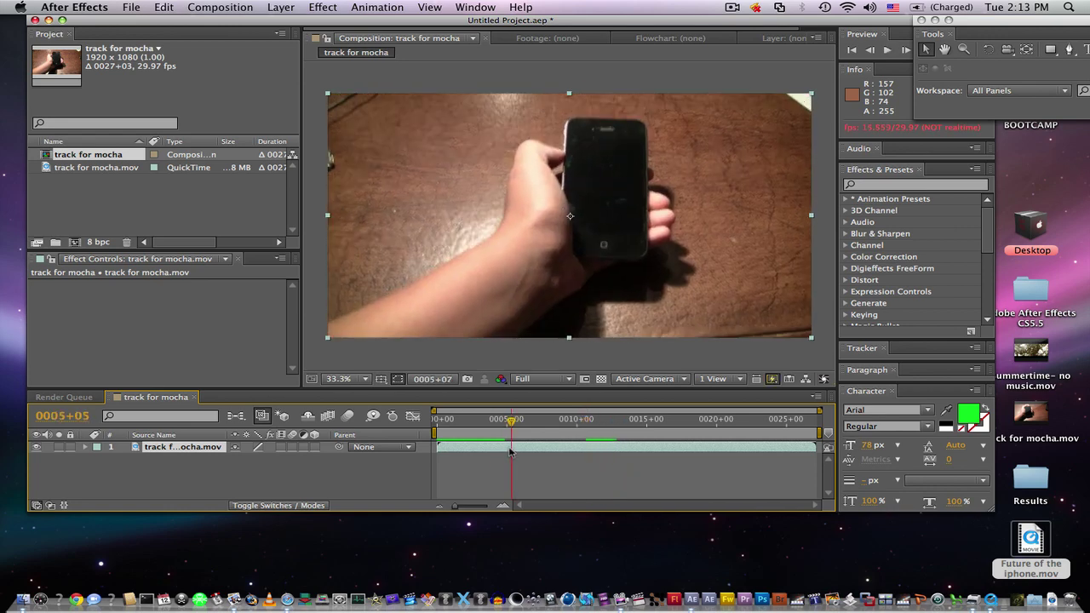
key("space")
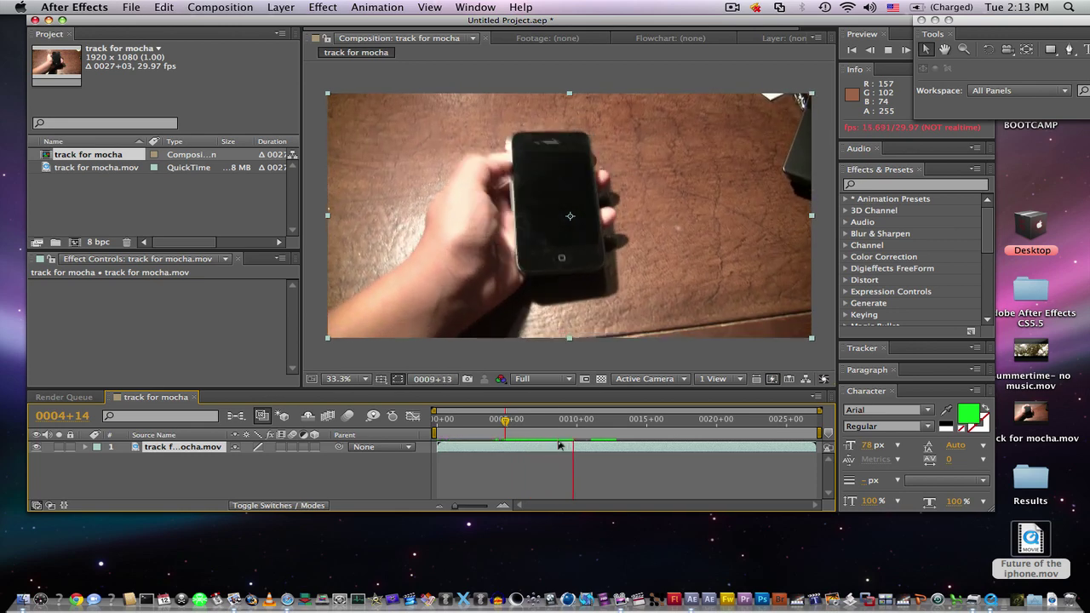
left_click(591, 429)
left_click_drag(591, 429, 437, 429)
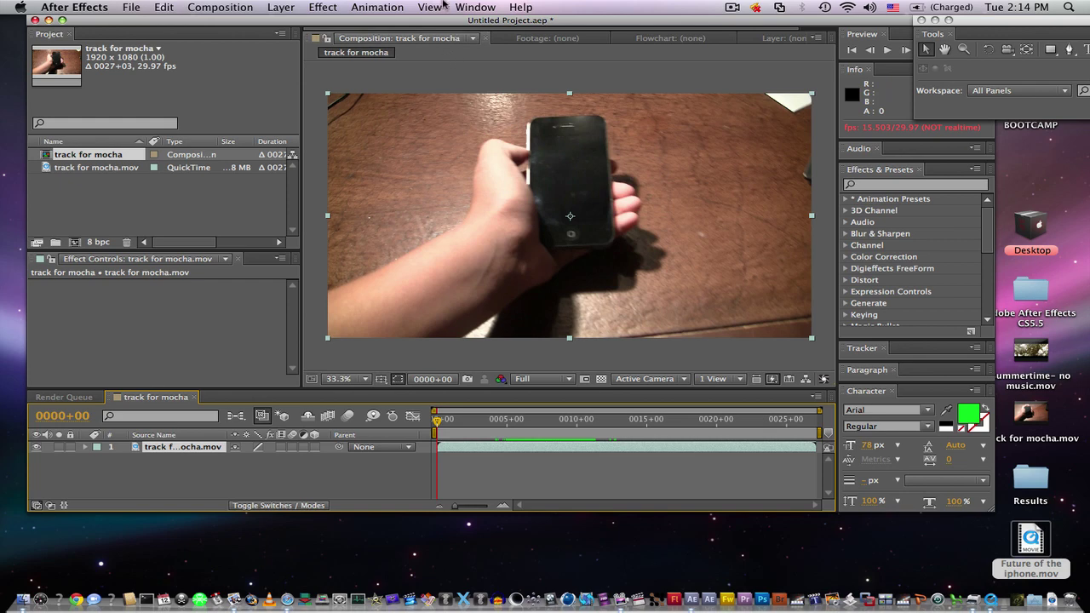
Show the Tracker panel from the Window menu and enlarge it beside the composition
left_click(470, 7)
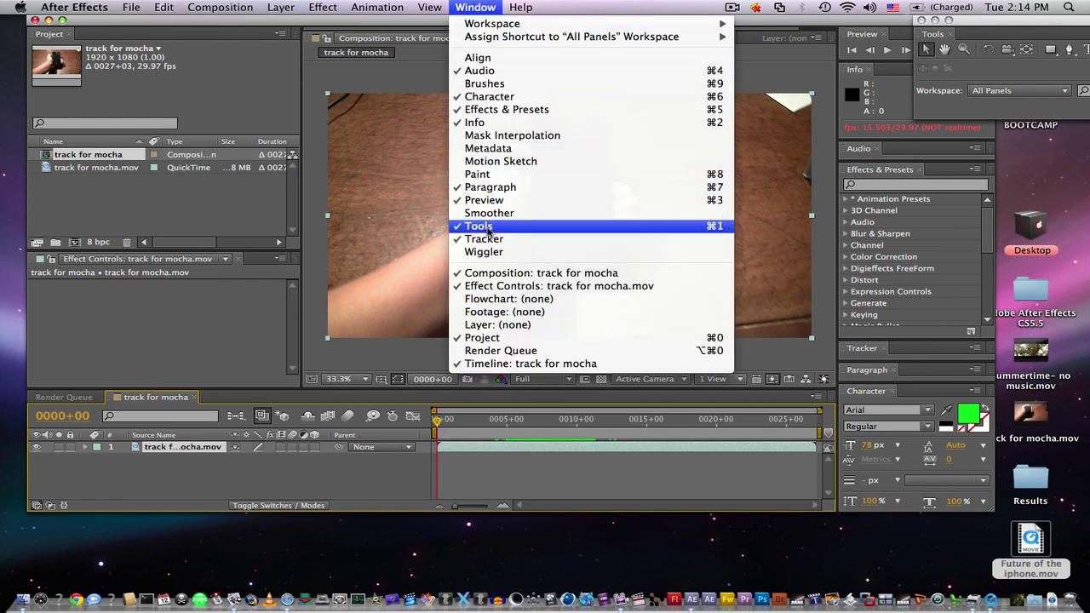
left_click(494, 240)
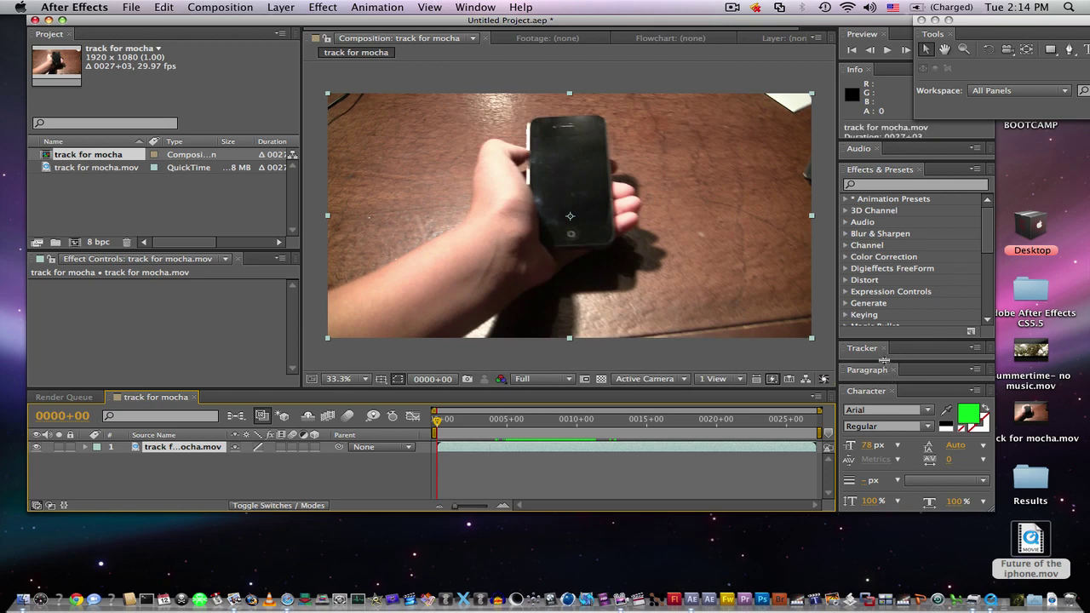
left_click(862, 349)
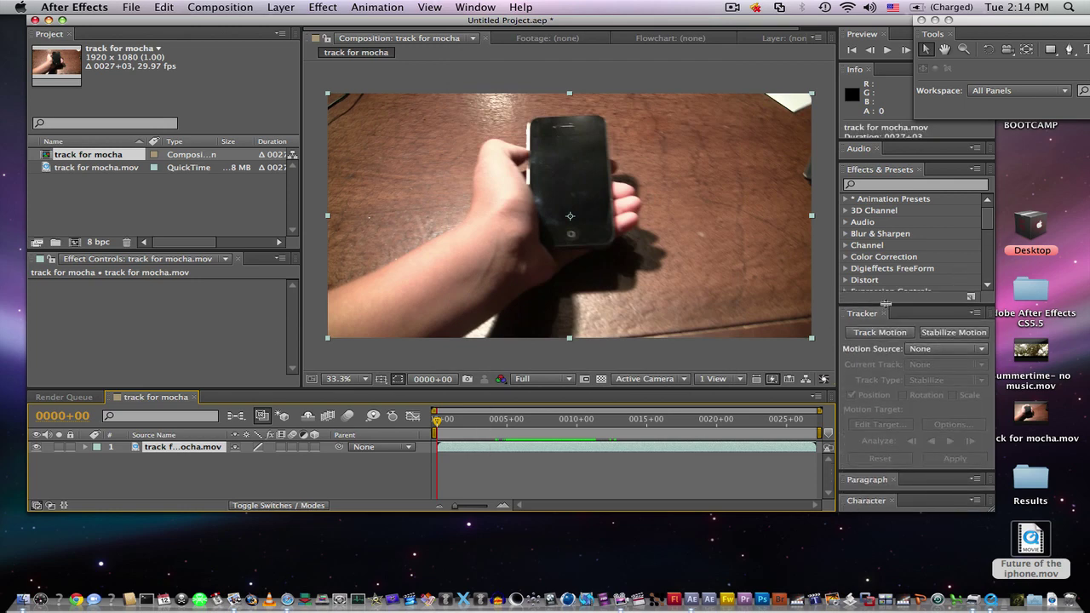
left_click_drag(895, 304, 910, 175)
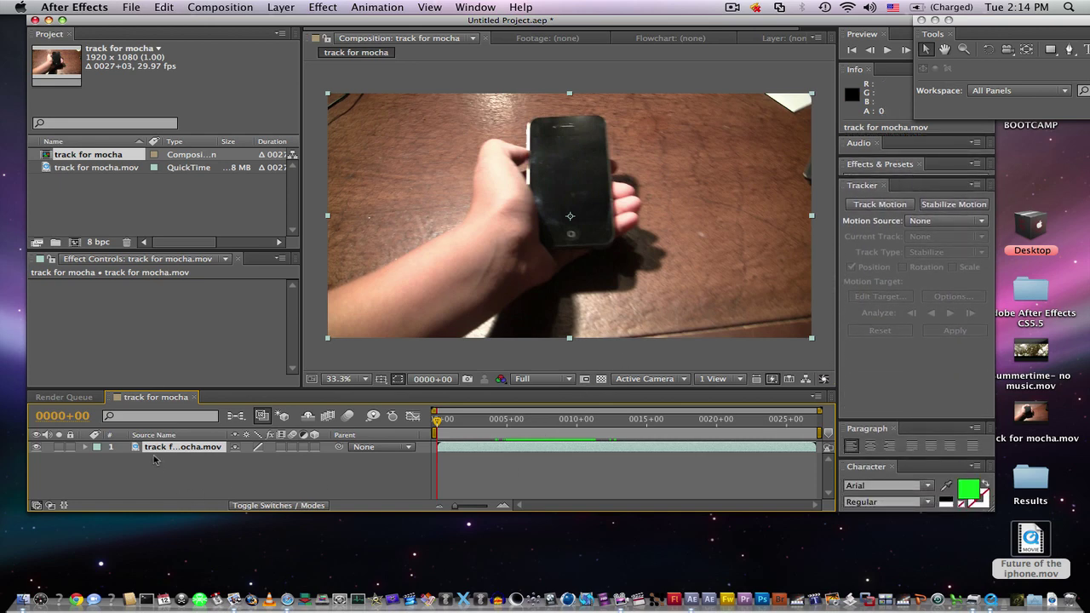
Start Track Motion on the track for mocha.mov layer and zoom the Layer panel to fit Track Point 1
left_click(873, 207)
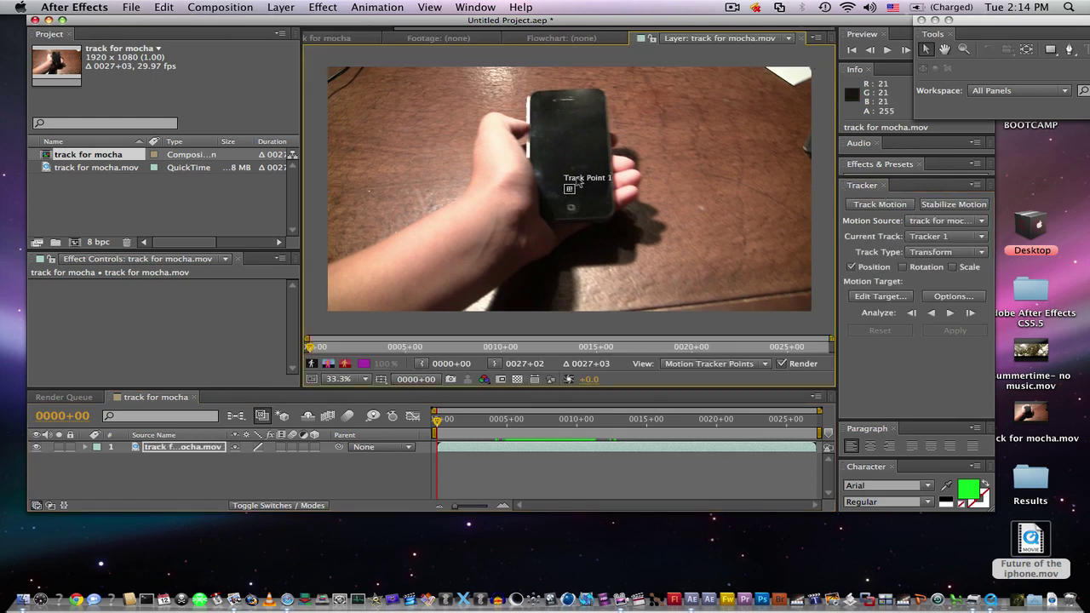
scroll(579, 183, "up", 5)
scroll(579, 183, "down", 9)
scroll(577, 182, "up", 2)
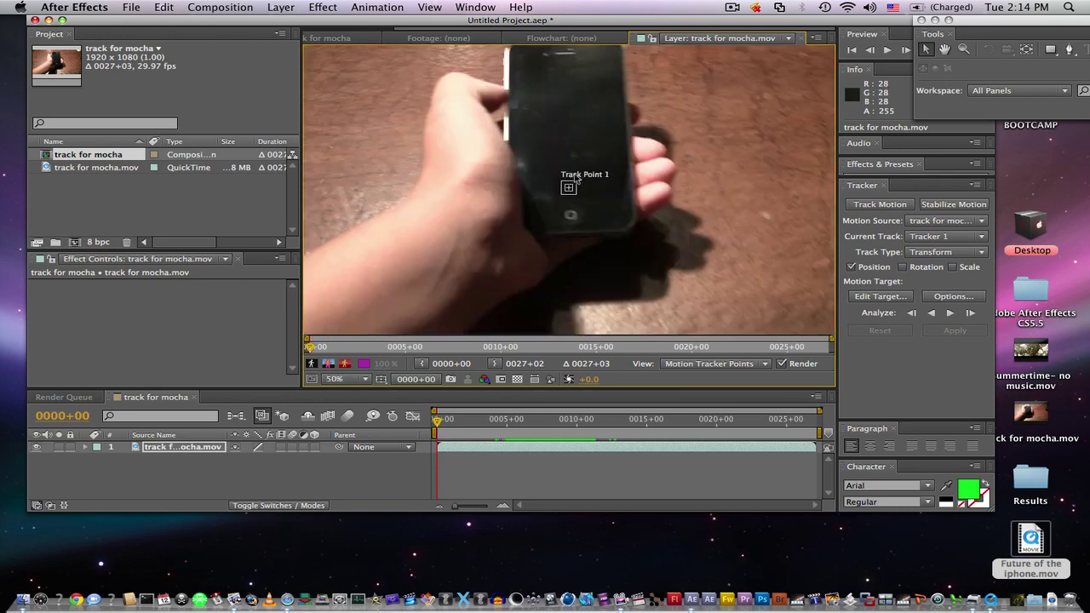
scroll(575, 181, "down", 3)
scroll(574, 181, "up", 4)
scroll(576, 175, "down", 5)
scroll(578, 169, "up", 3)
scroll(567, 189, "up", 2)
scroll(573, 191, "down", 2)
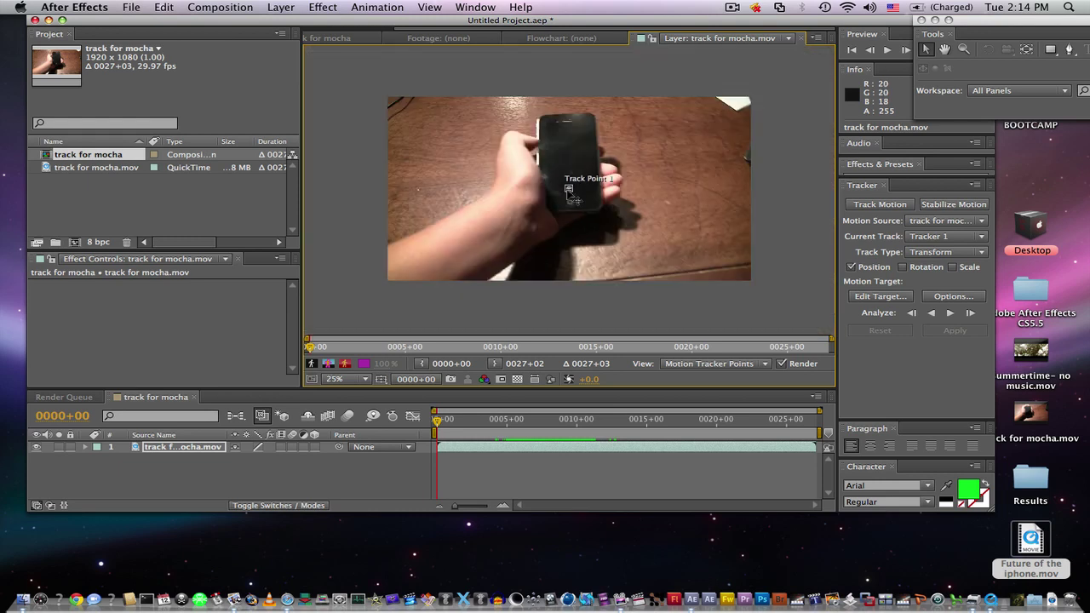
Enable Rotation tracking to add Track Point 2, then move the time indicator forward toward 0013+04
left_click(902, 267)
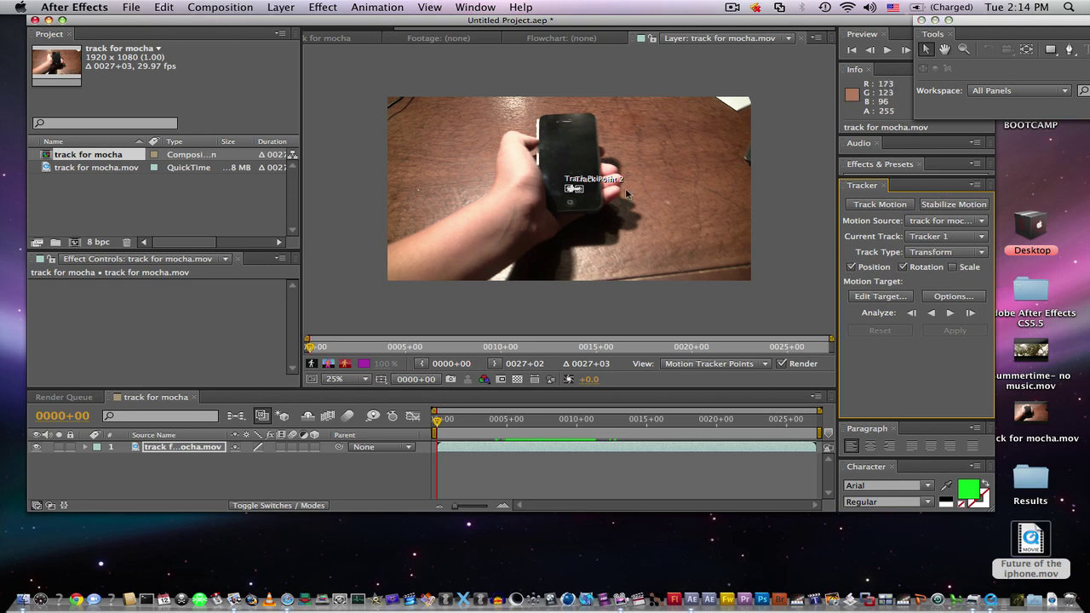
left_click_drag(579, 181, 576, 182)
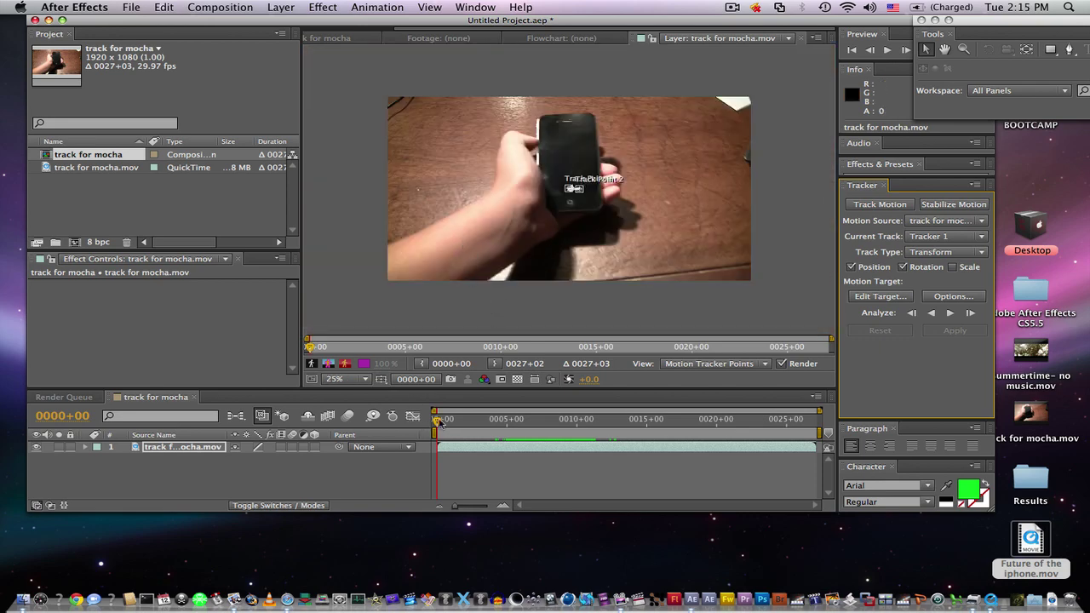
left_click_drag(437, 422, 624, 455)
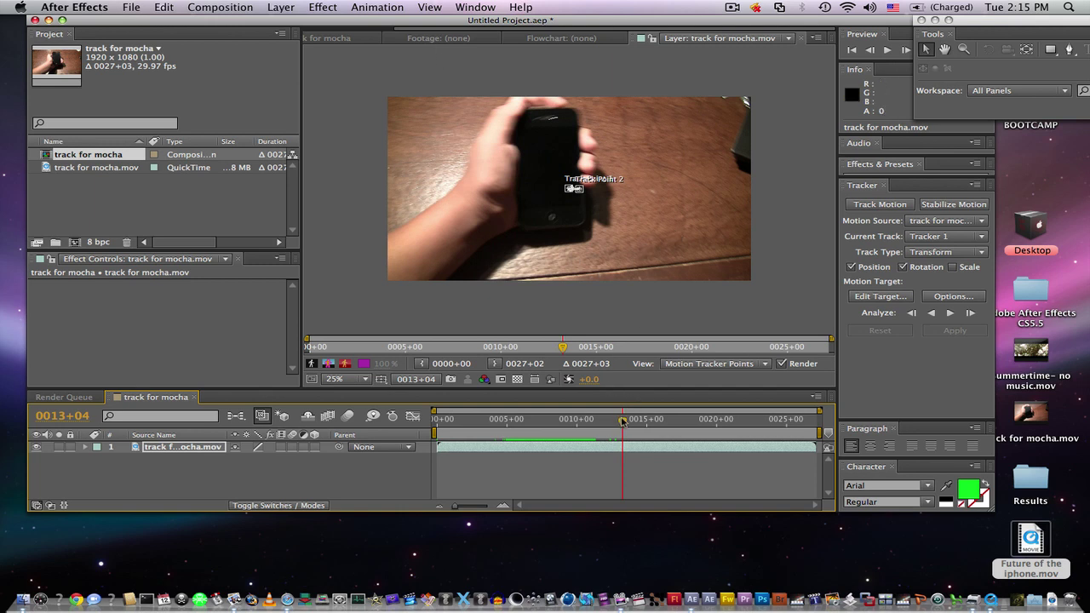
Step a few frames later around 13 seconds and zoom in on the phone in the Layer panel
left_click_drag(623, 423, 628, 423)
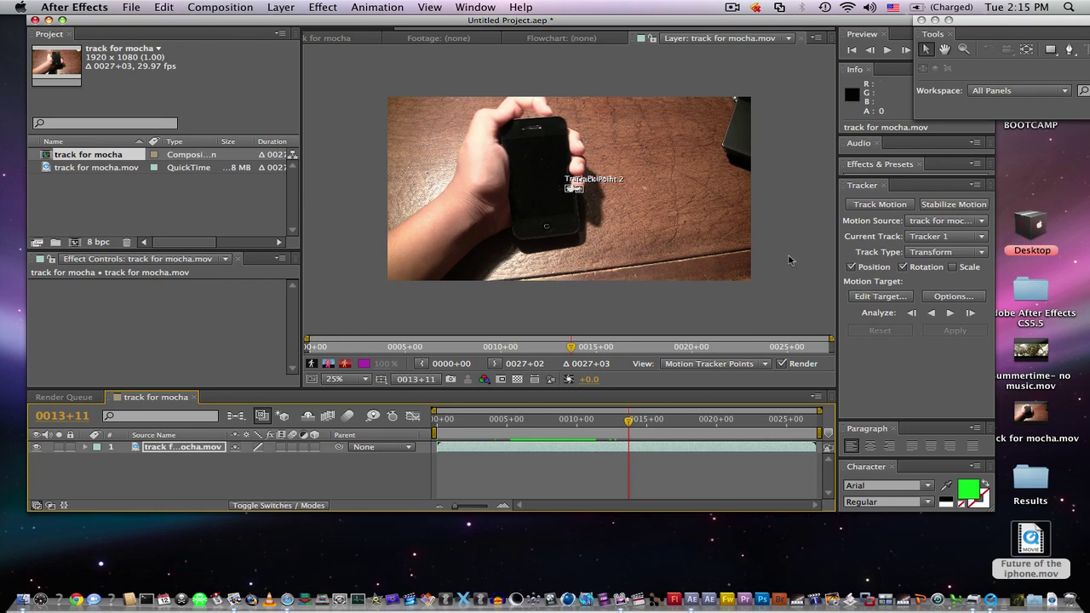
scroll(612, 180, "up", 4)
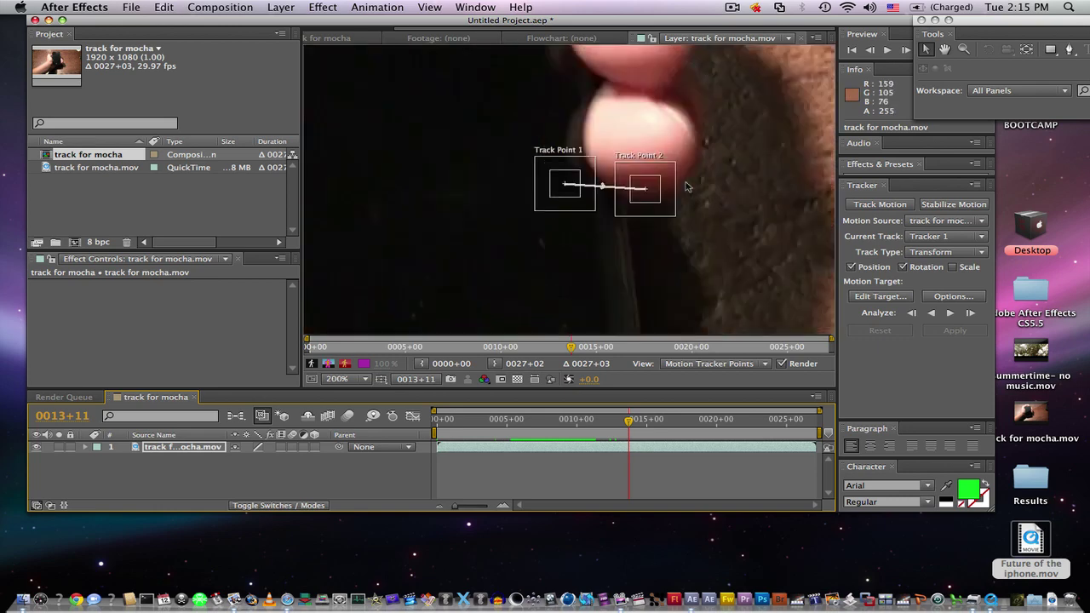
scroll(690, 186, "down", 4)
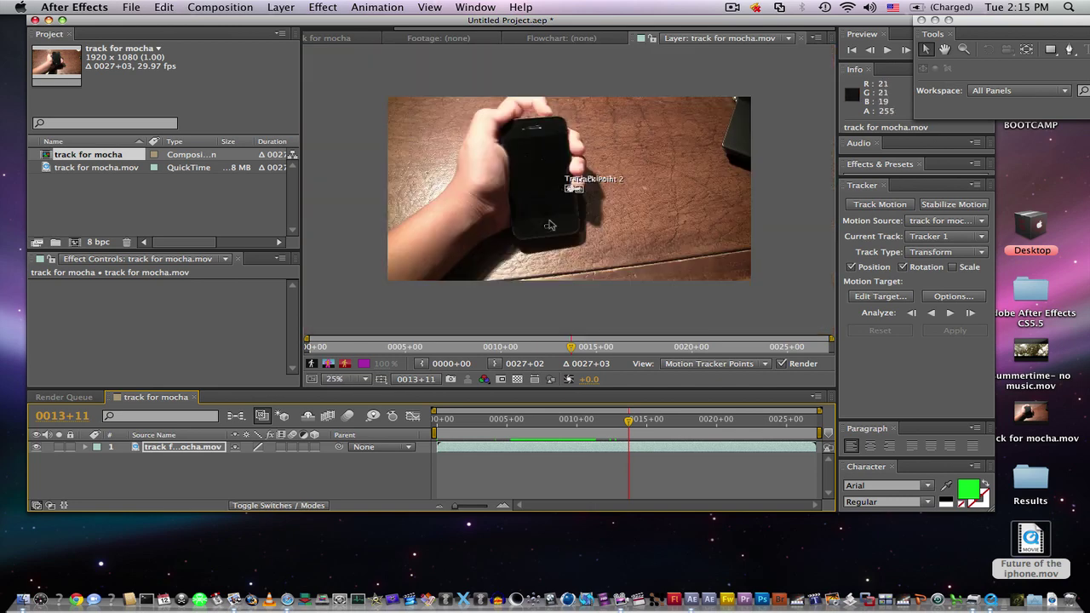
scroll(569, 187, "up", 3)
scroll(537, 247, "down", 2)
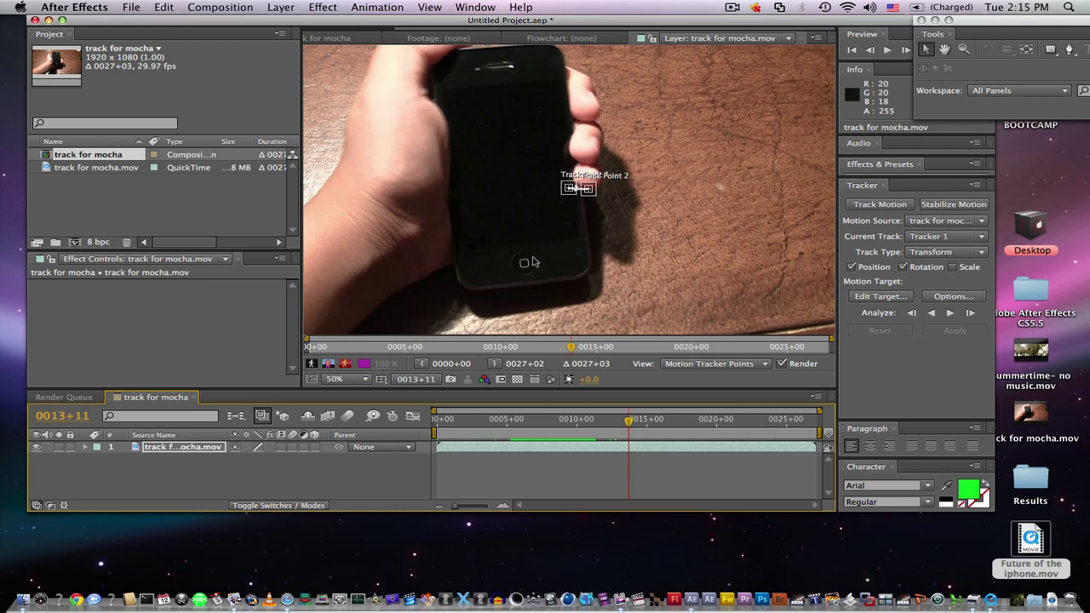
scroll(525, 271, "up", 2)
scroll(524, 272, "down", 2)
scroll(525, 270, "up", 2)
scroll(524, 271, "down", 2)
scroll(525, 271, "up", 2)
scroll(524, 271, "down", 4)
scroll(525, 271, "up", 2)
scroll(525, 271, "down", 2)
scroll(525, 271, "up", 2)
scroll(525, 271, "down", 2)
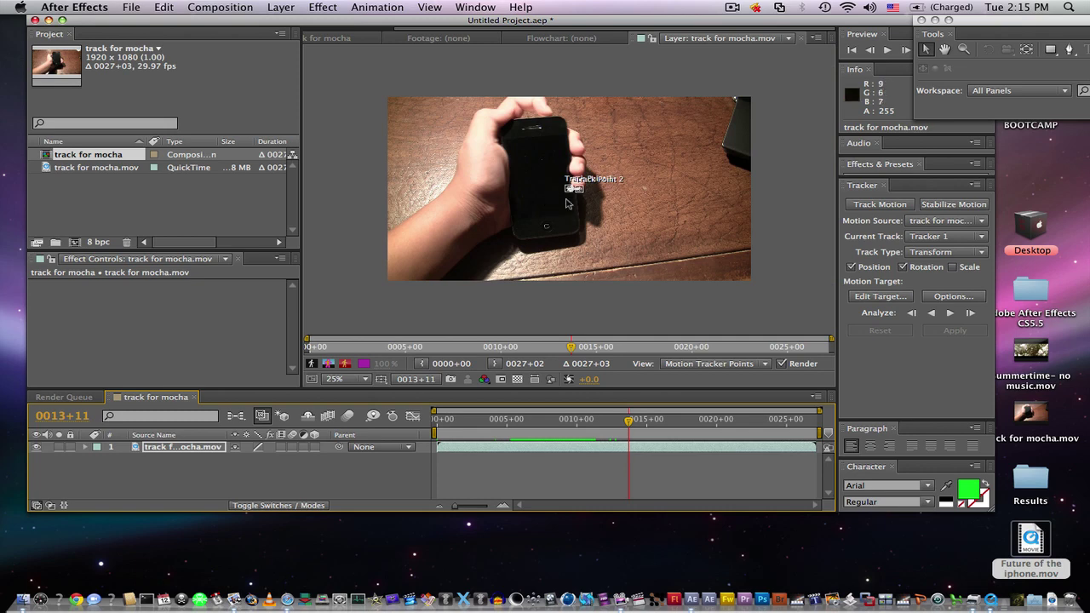
scroll(566, 192, "up", 2)
scroll(572, 190, "down", 1)
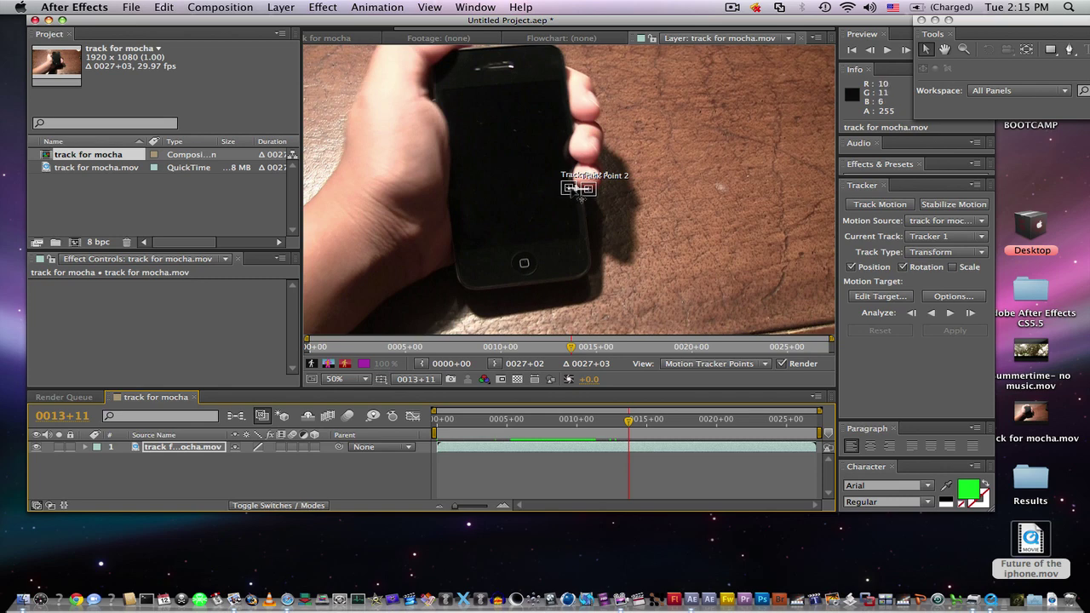
Shift Track Point 2 right and center Track Point 1 on the phone's home button
left_click_drag(581, 191, 586, 189)
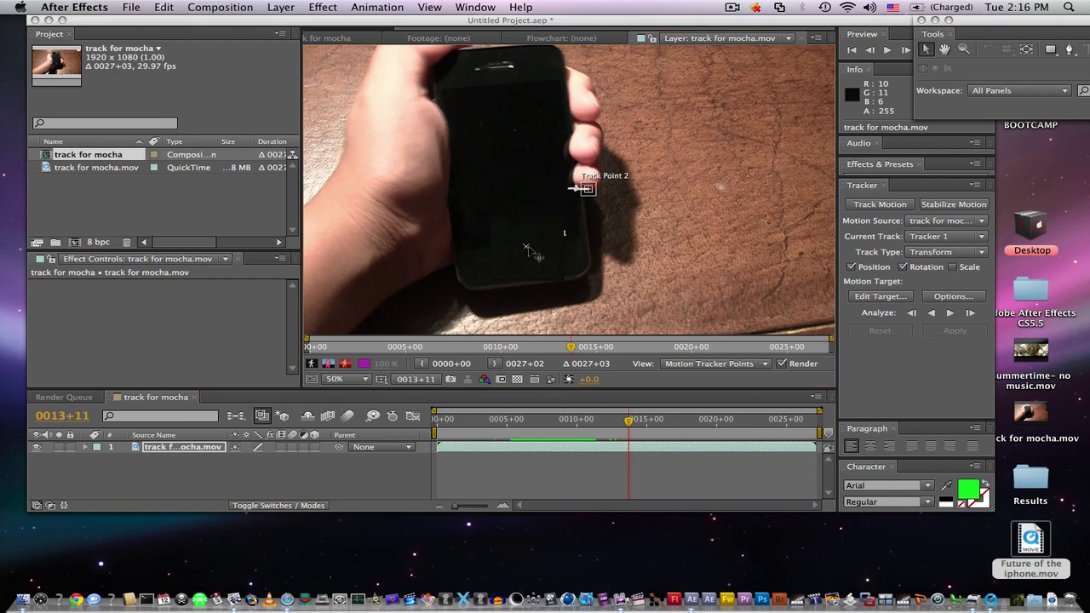
left_click_drag(526, 247, 533, 275)
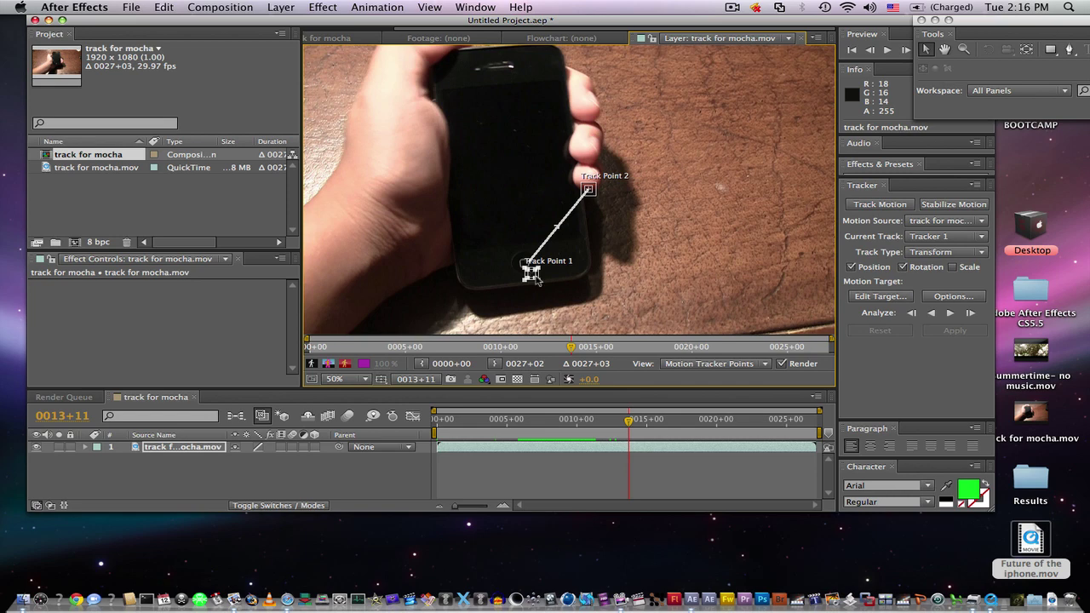
scroll(531, 274, "up", 1)
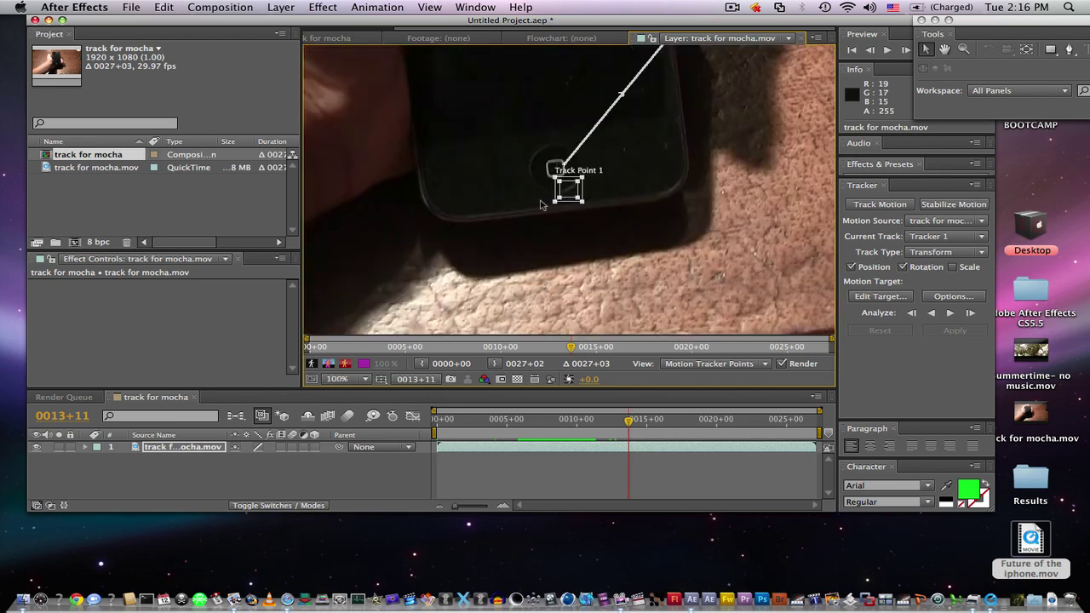
mouse_move(568, 191)
left_mouse_down()
mouse_move(551, 163)
mouse_move(560, 174)
left_mouse_up()
Zoom in and drag Track Point 2 up onto the phone's earpiece above Track Point 1
scroll(596, 176, "down", 1)
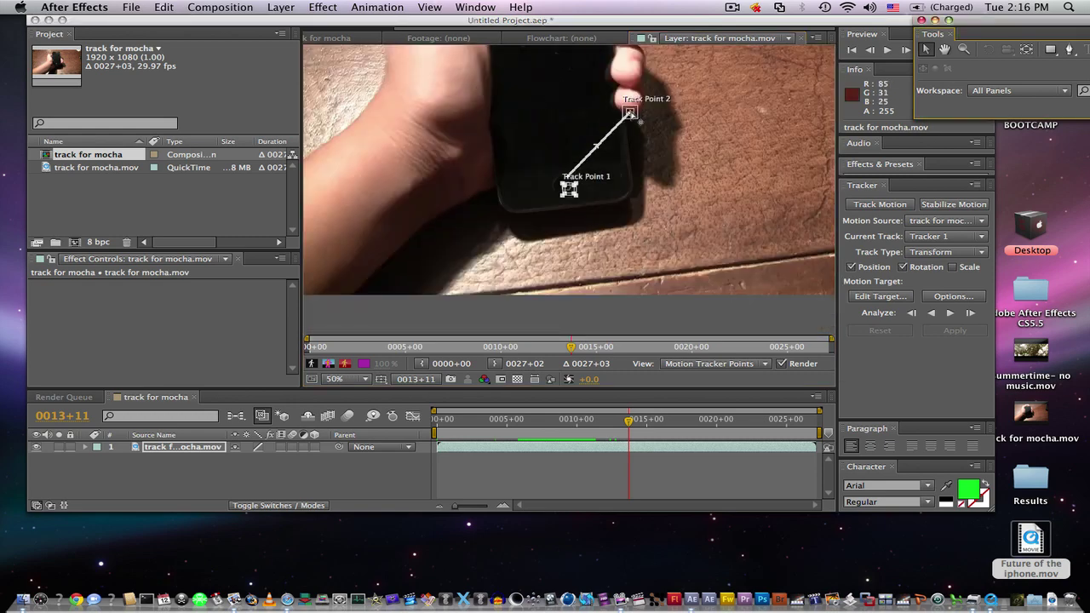
scroll(631, 113, "down", 1)
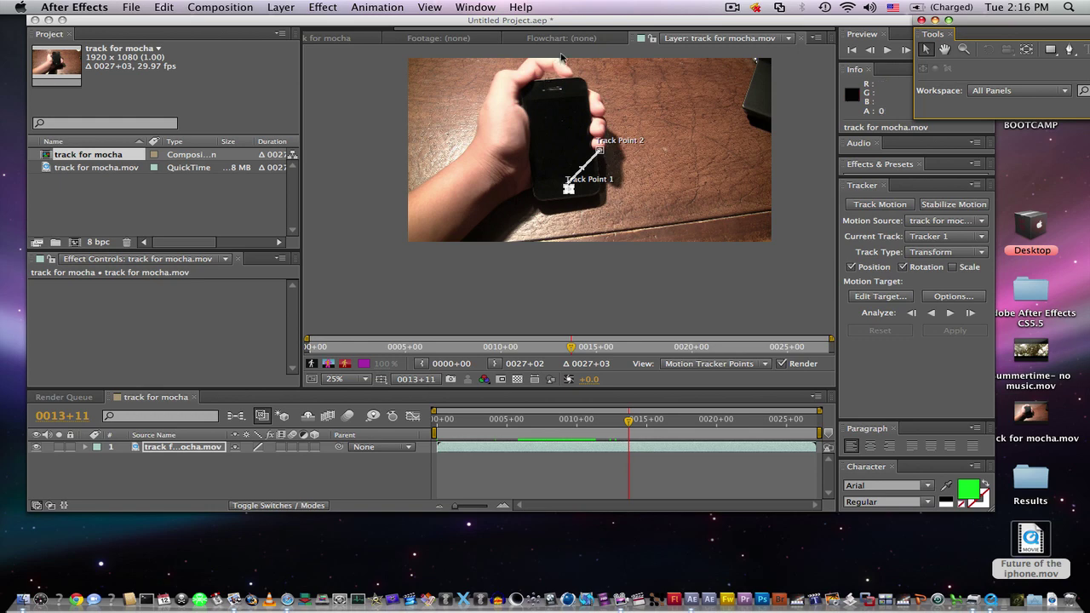
key("period")
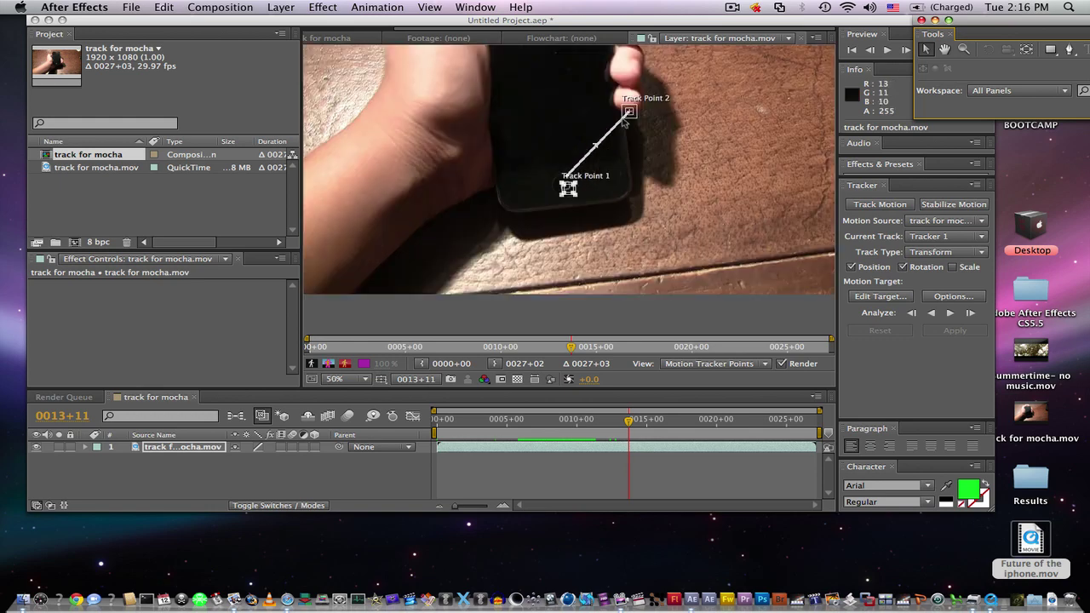
key("comma")
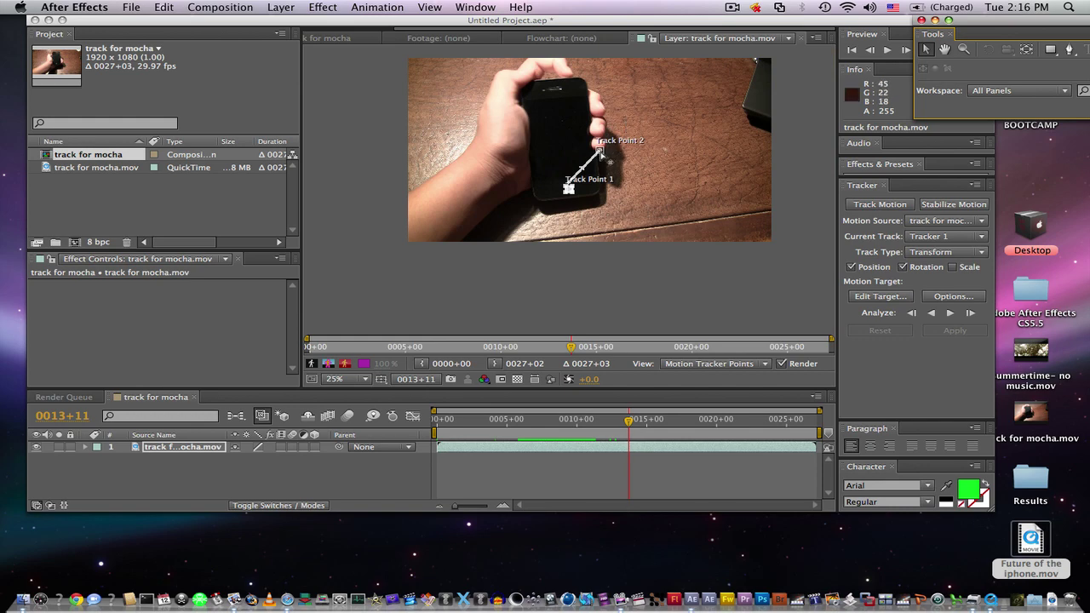
key("period")
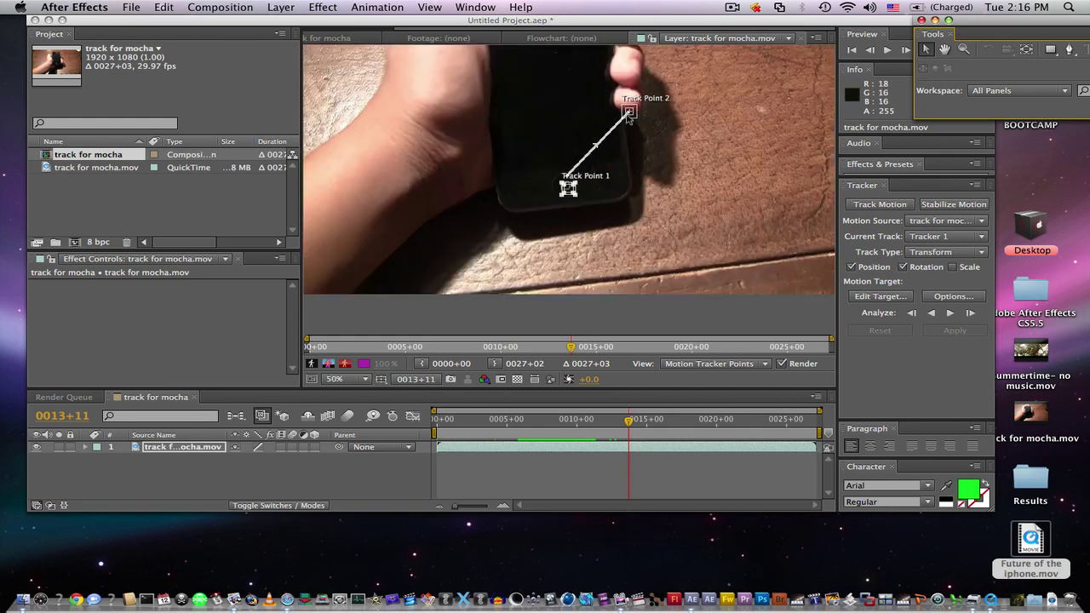
left_click_drag(636, 121, 545, 79)
key("comma")
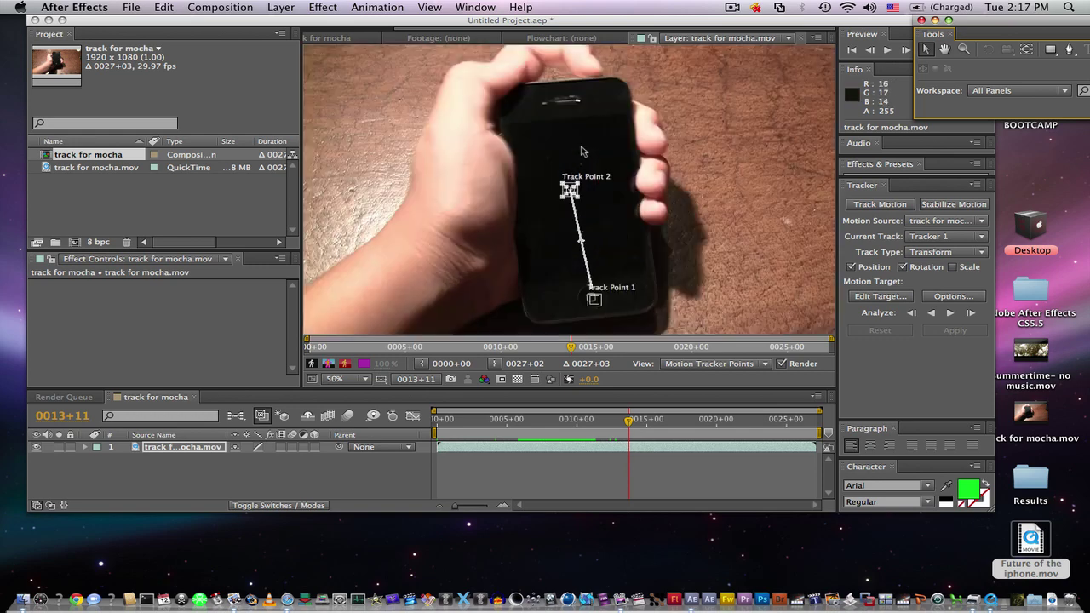
key("period")
left_click_drag(579, 201, 579, 100)
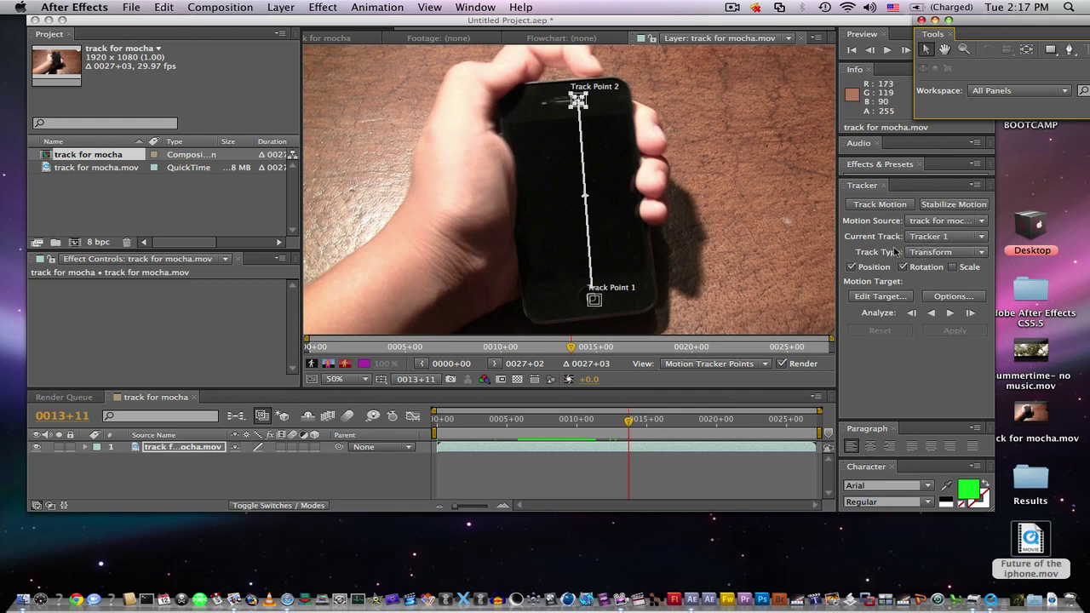
Run Analyze Forward so both track points follow the phone up to 0023+07
left_click(949, 314)
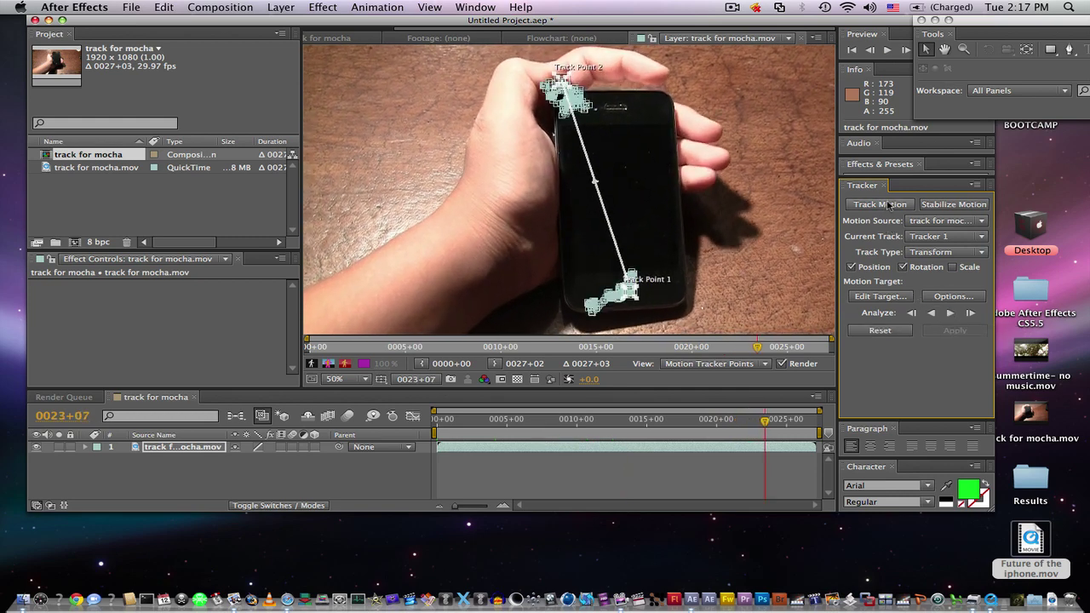
Reset the track, placing Track Point 1 on the home button and Track Point 2 at the phone's top
left_click(879, 331)
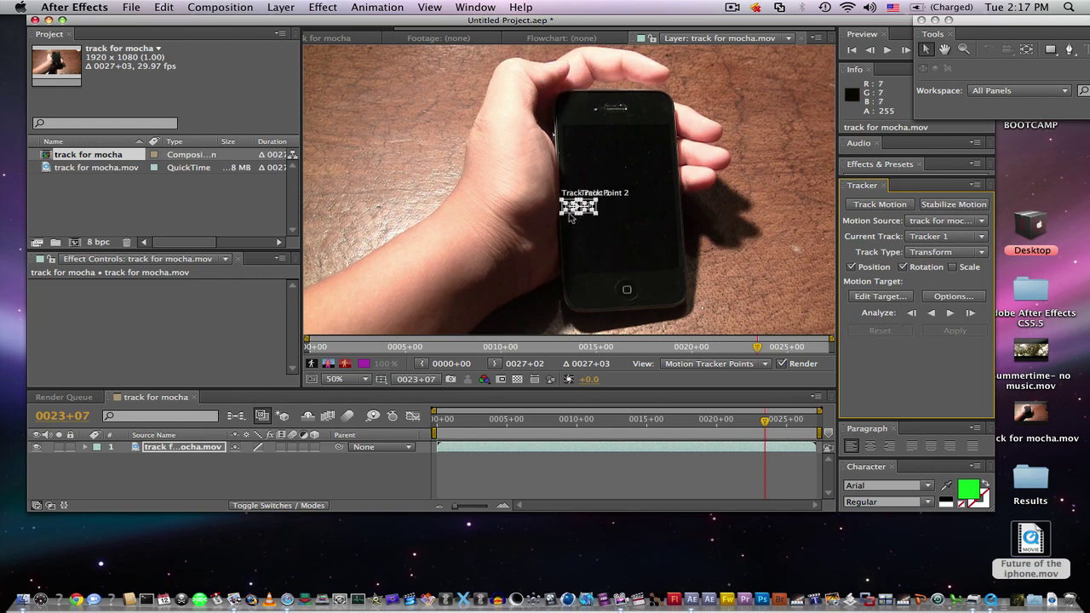
left_click_drag(571, 218, 632, 294)
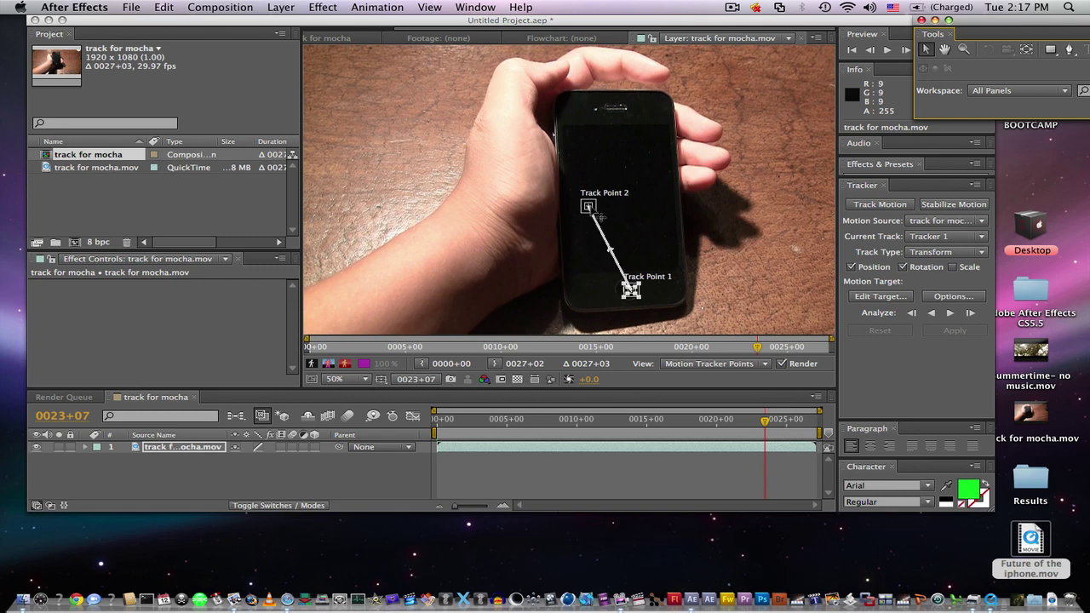
left_click_drag(600, 219, 596, 109)
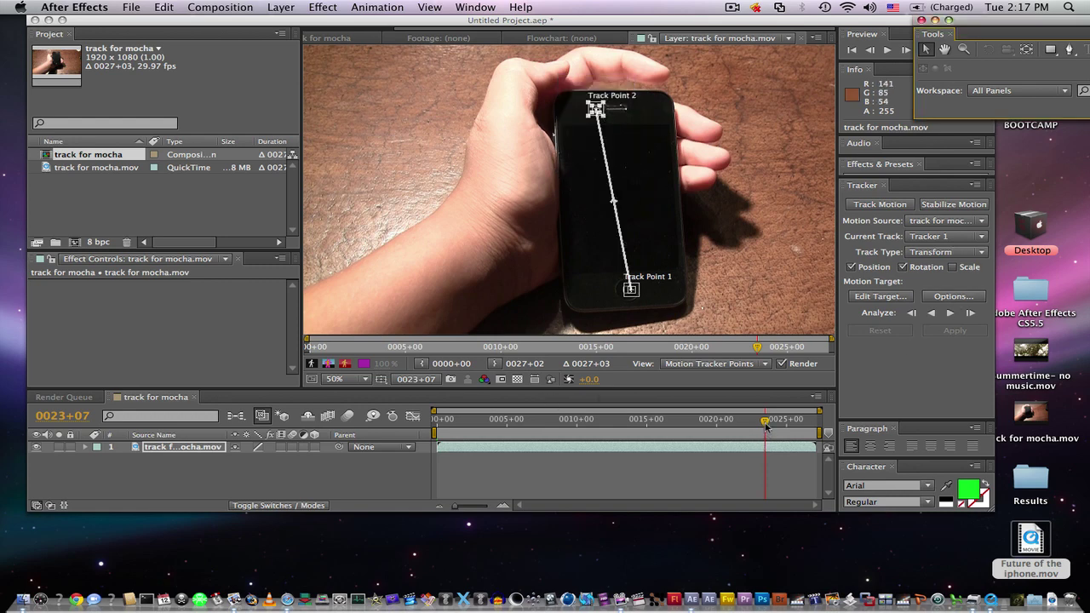
At about 21 seconds, re-place Track Point 2 on the top edge and analyze forward to the end
left_click_drag(765, 421, 739, 435)
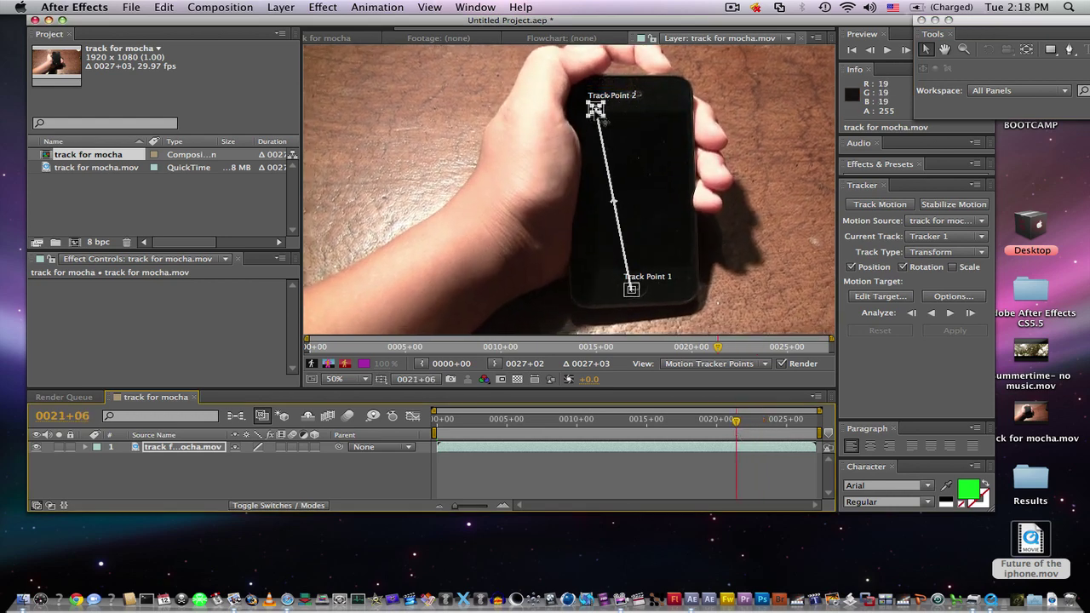
left_click_drag(595, 109, 609, 95)
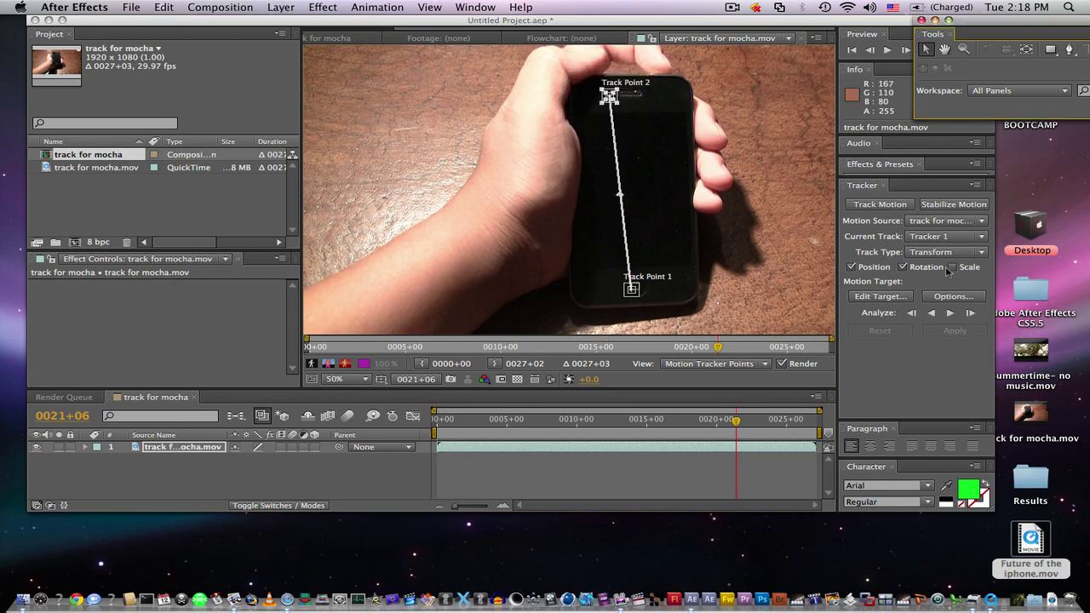
left_click(949, 315)
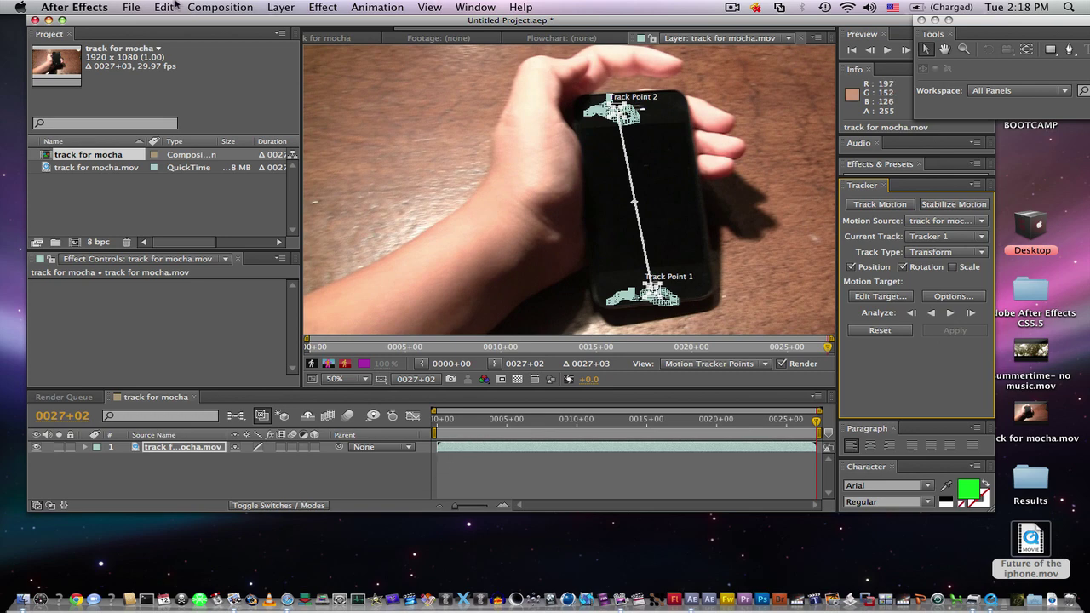
Add a new Null Object layer, Null 1, to the composition
left_click(277, 6)
mouse_move(324, 23)
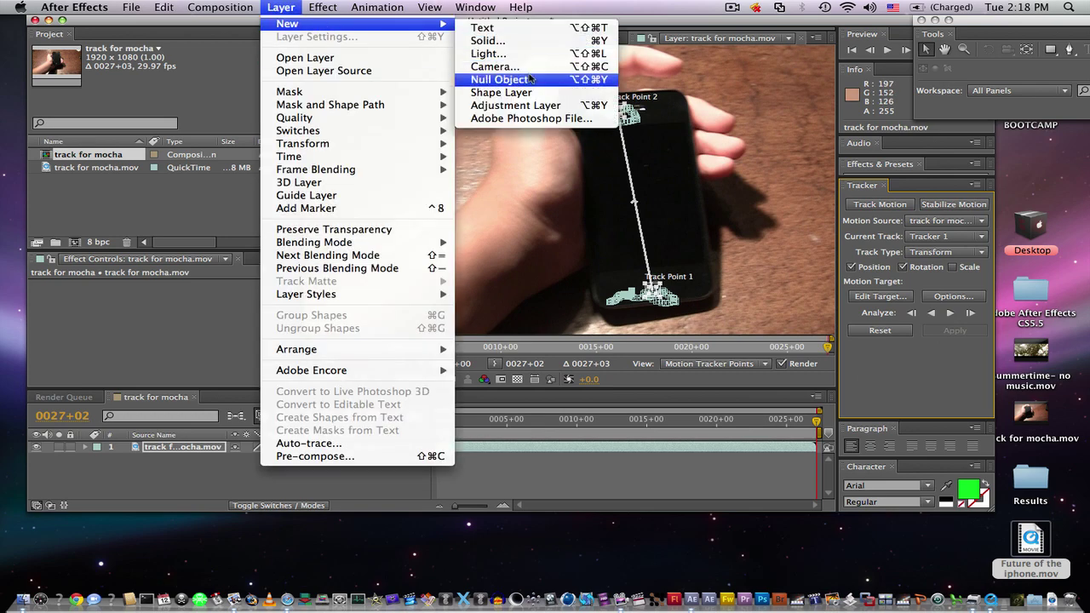
left_click(490, 75)
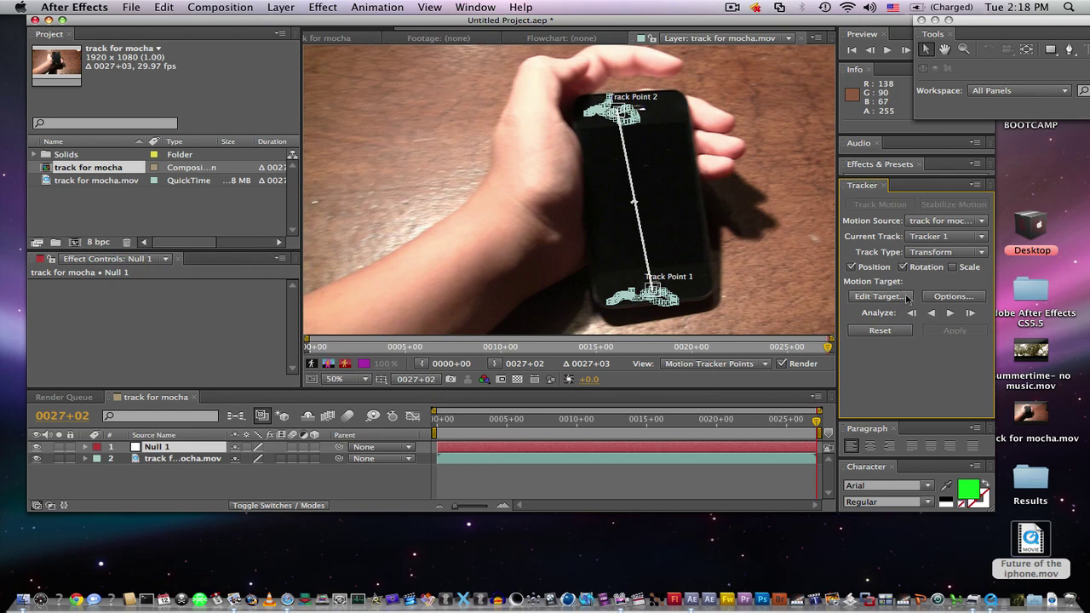
Target Null 1 with the motion tracker and apply the track data in X and Y
left_click(881, 296)
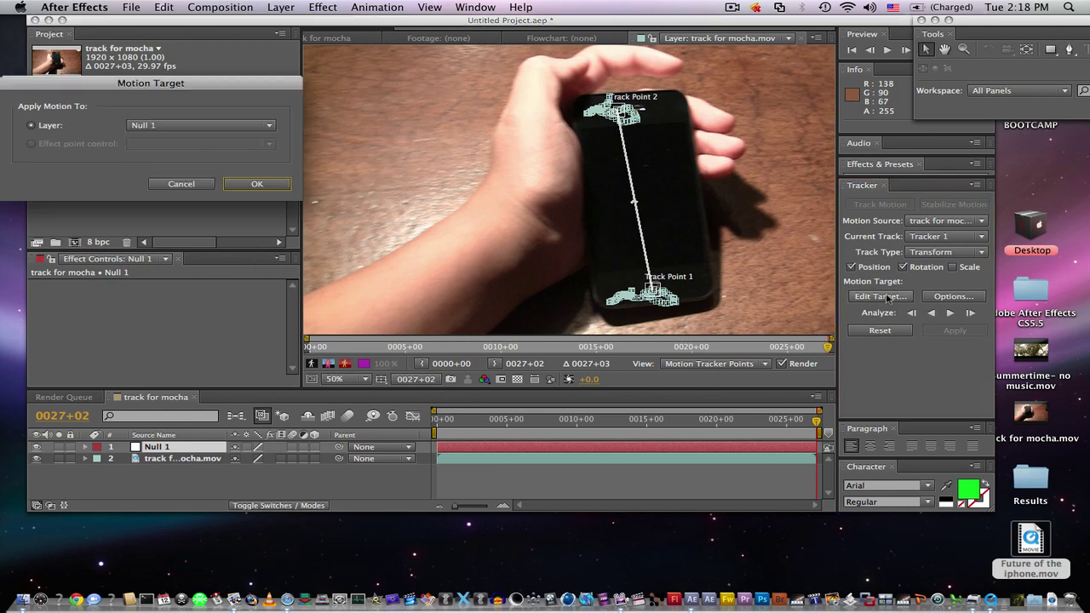
left_click(155, 127)
left_click(160, 138)
left_click(256, 183)
left_click(955, 330)
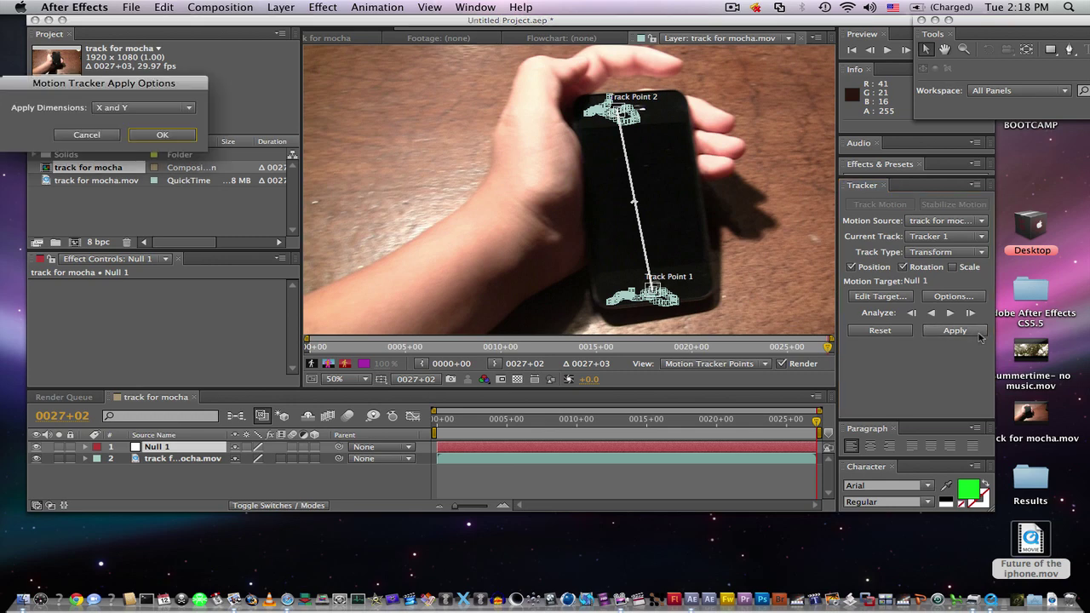
left_click(161, 134)
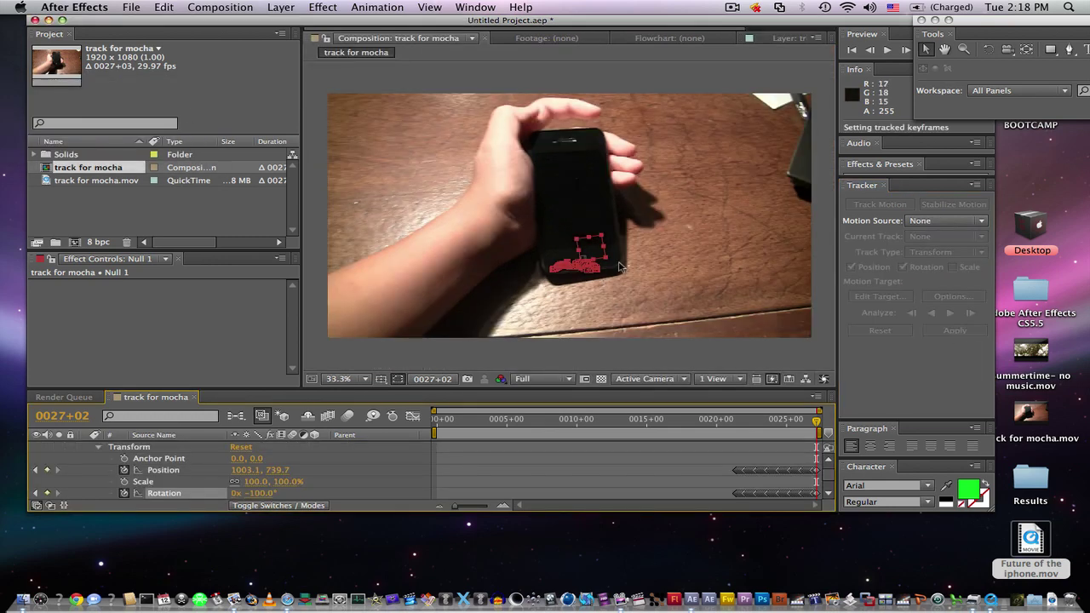
scroll(179, 453, "up", 1)
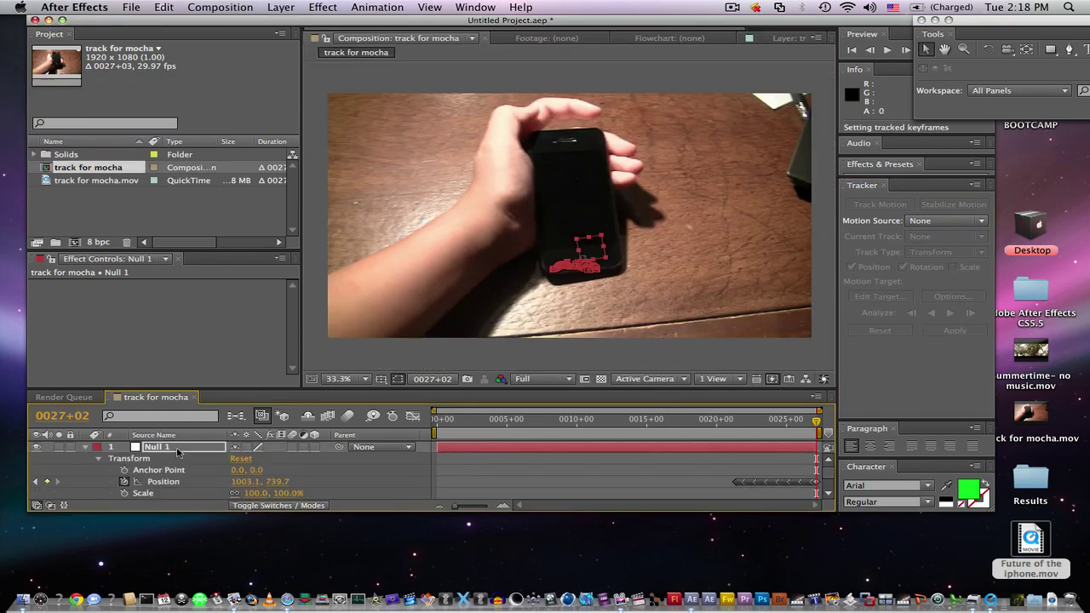
left_click(86, 447)
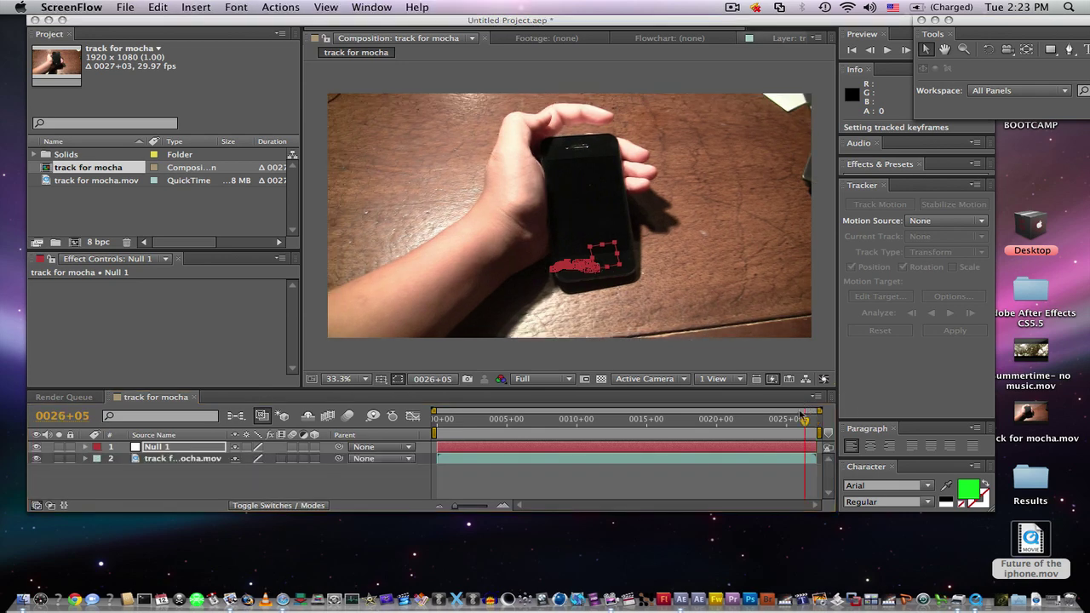
left_click(800, 419)
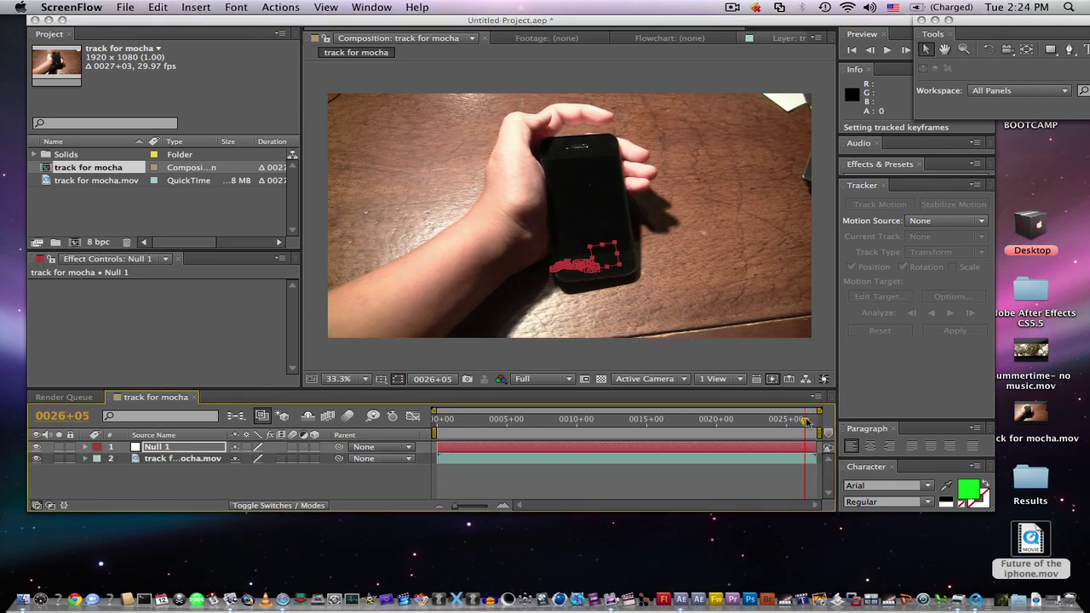
left_click(436, 419)
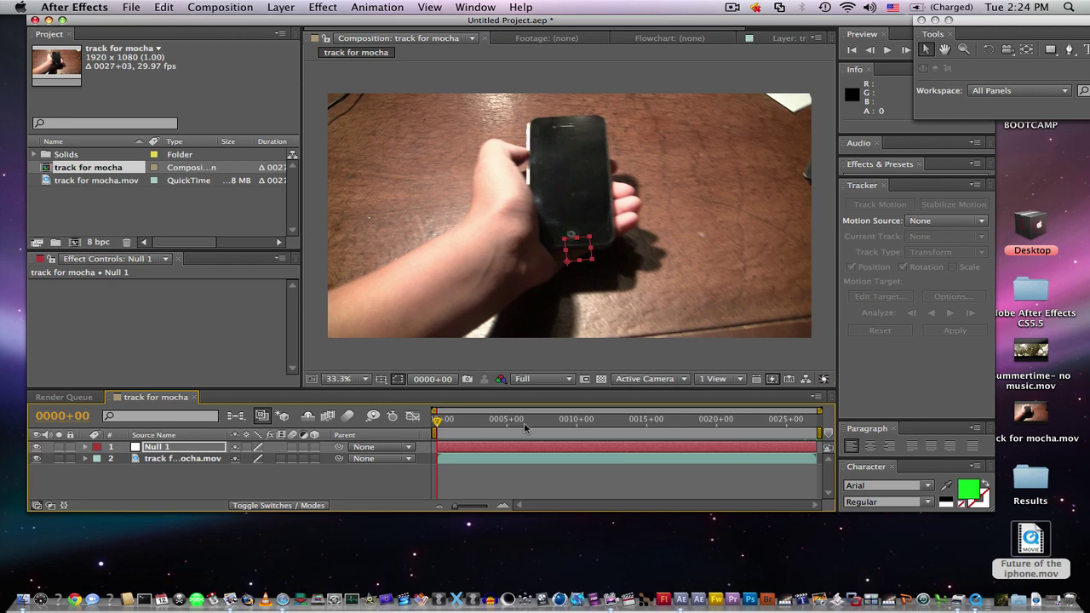
key("space")
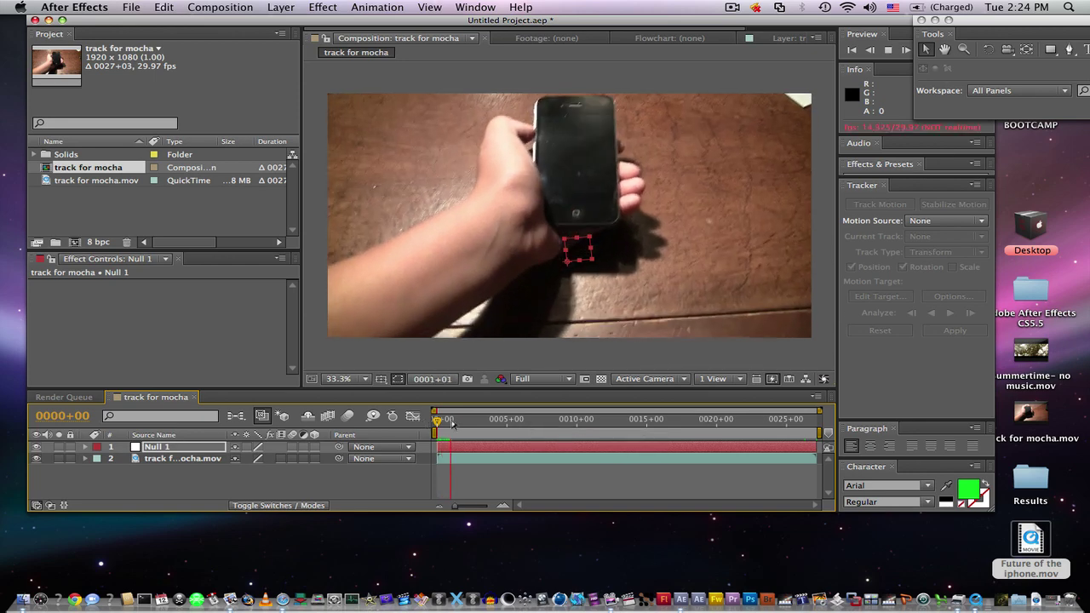
key("space")
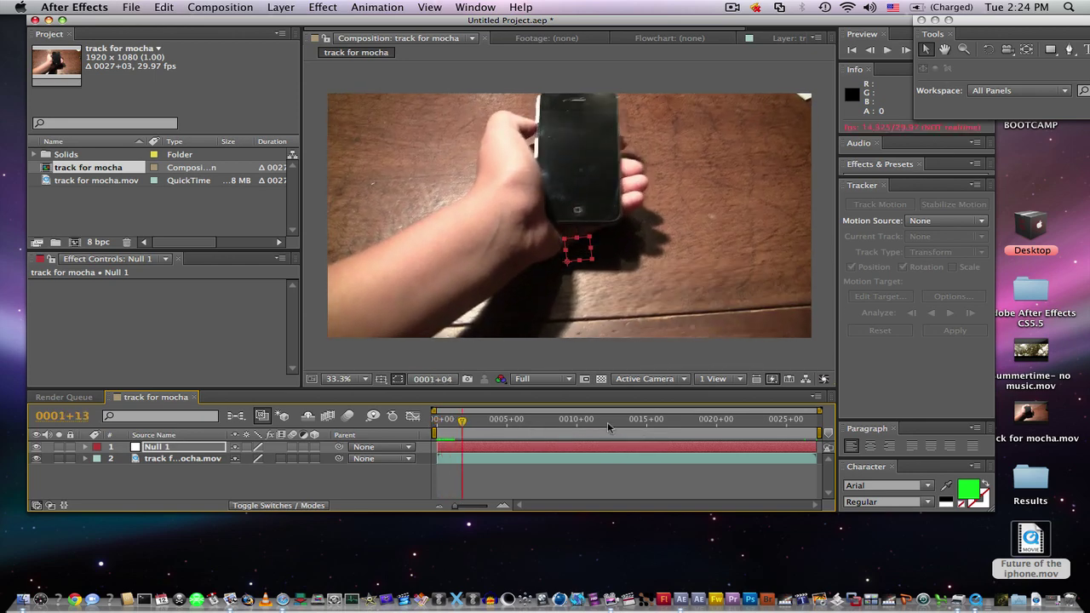
left_click(626, 420)
key("space")
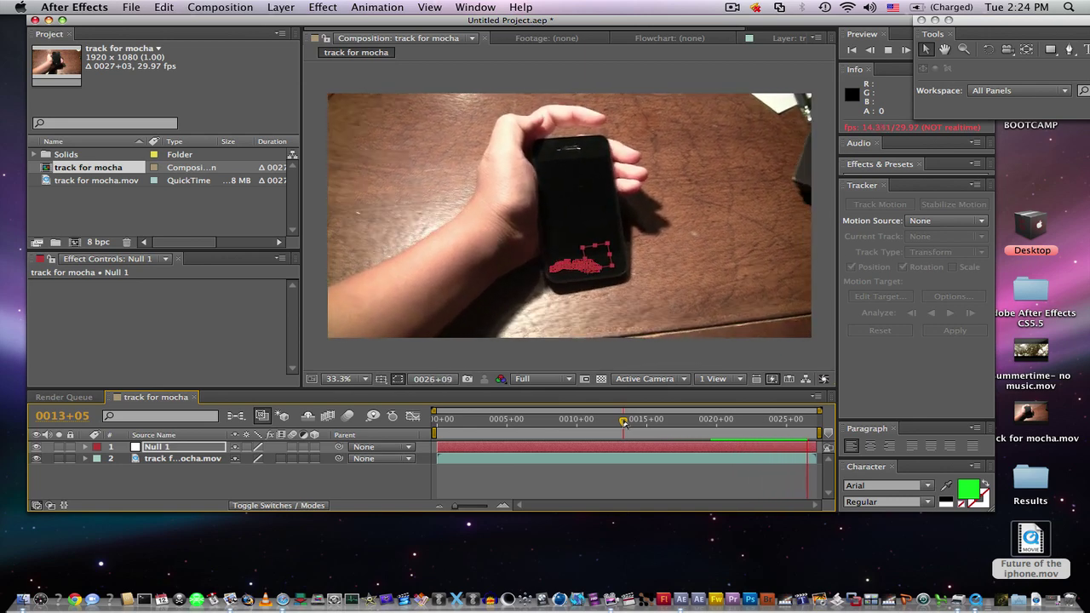
key("space")
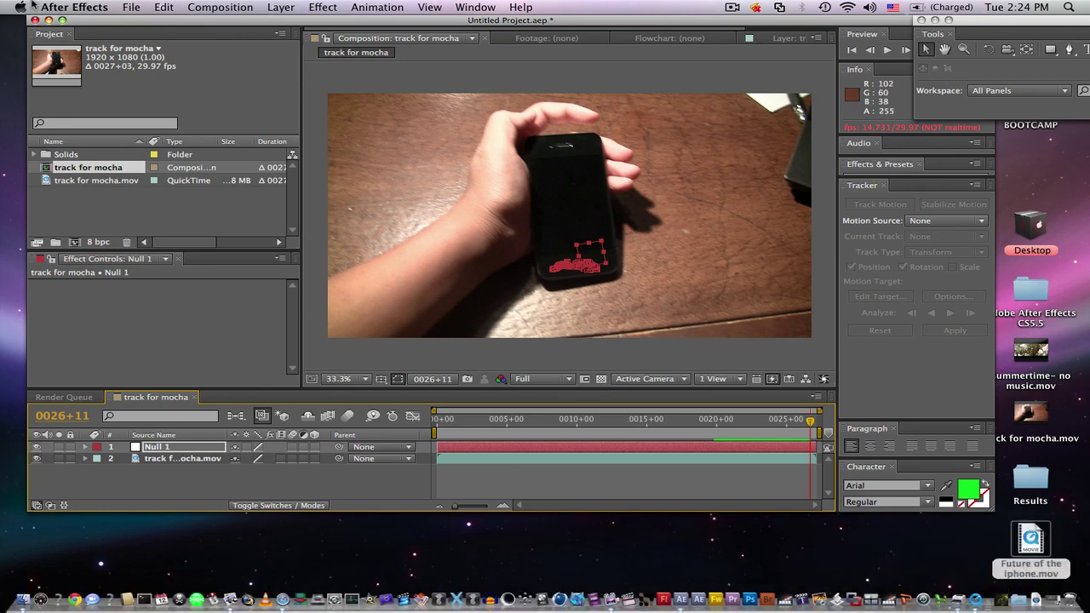
Open Null 1's source in its own view, then return to the composition
left_click(131, 7)
mouse_move(281, 7)
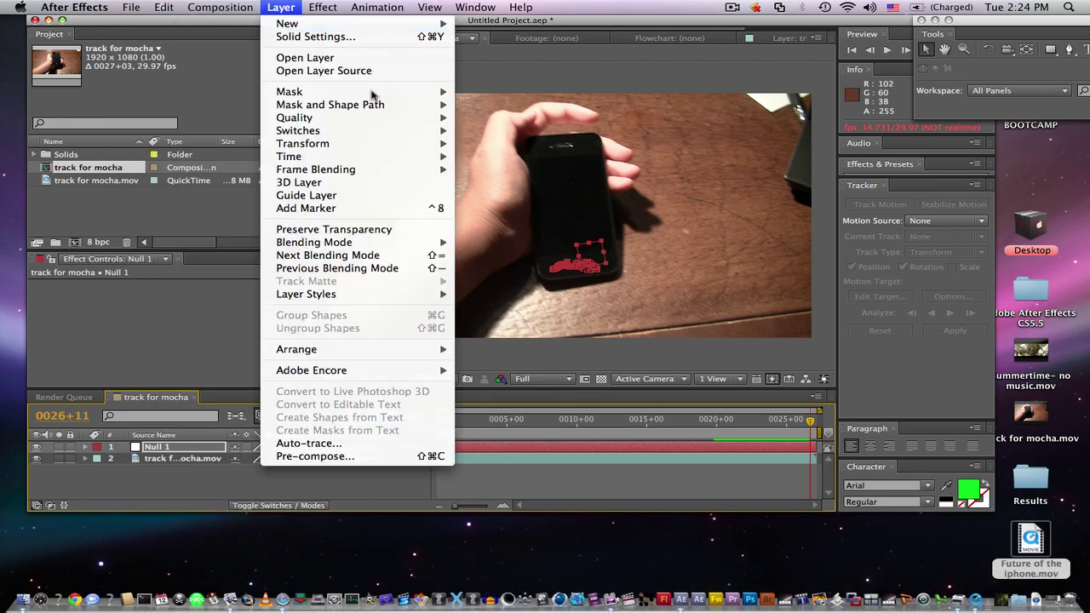
left_click(281, 72)
left_click(398, 37)
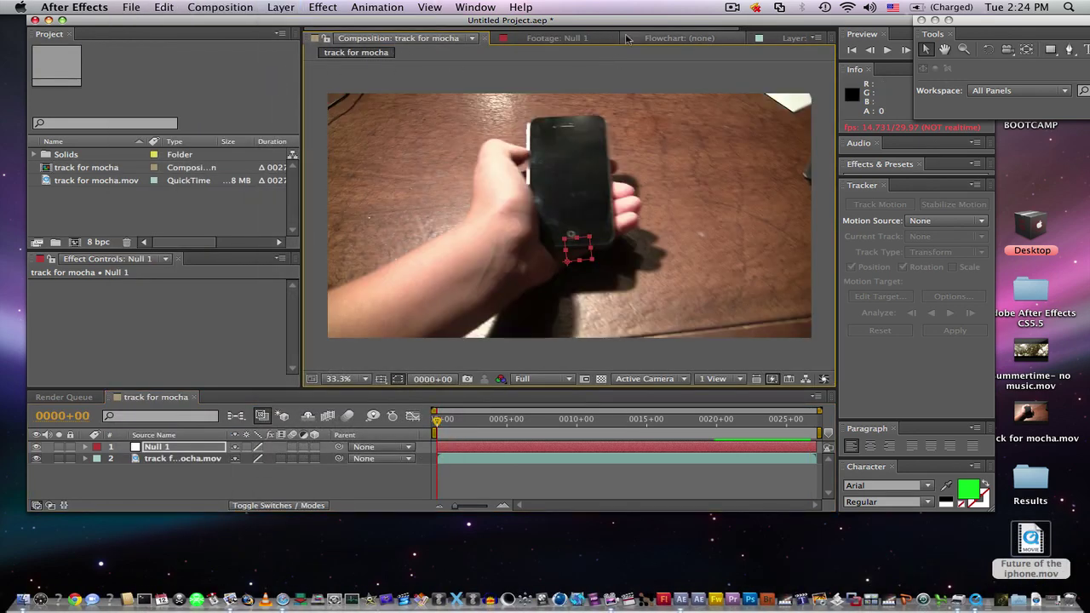
Create a 'subscribe' text layer to the right of the phone
left_click(1085, 48)
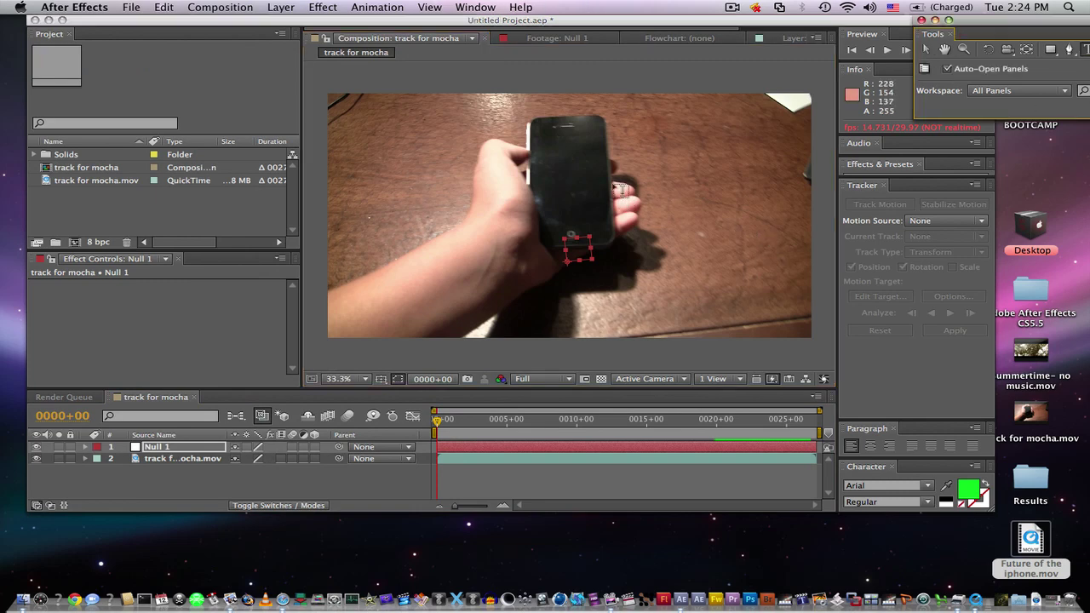
left_click(691, 198)
type("dsf")
key("BackSpace")
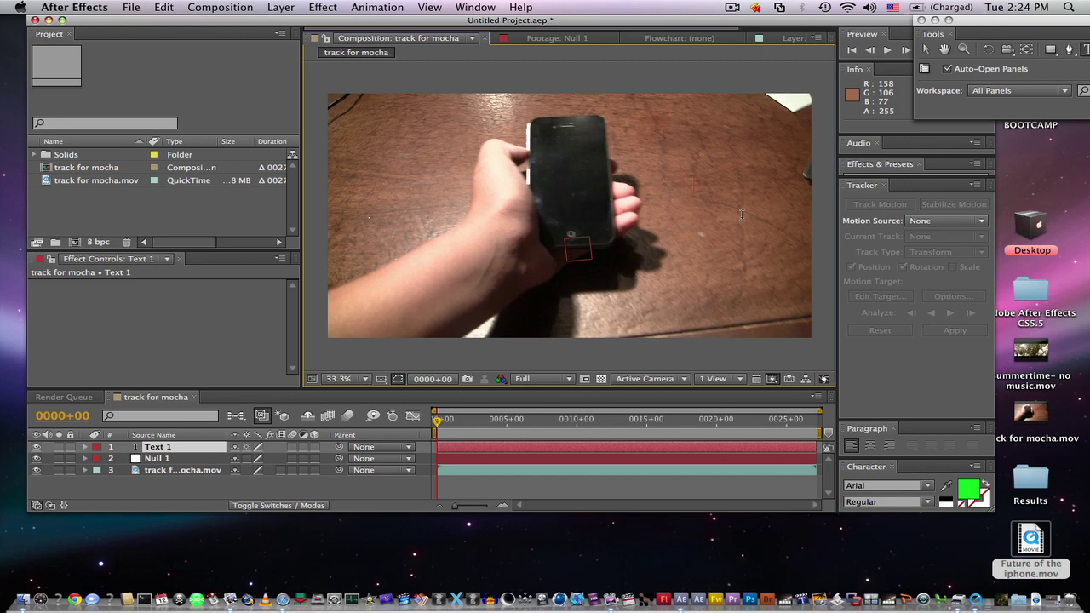
type("subscribe")
left_click(926, 50)
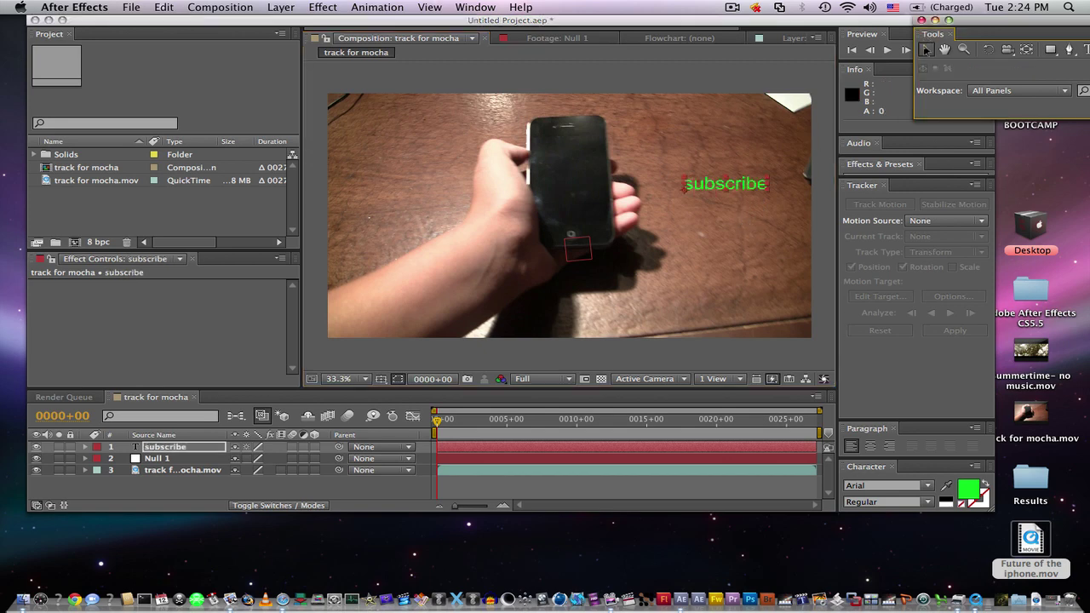
left_click(373, 447)
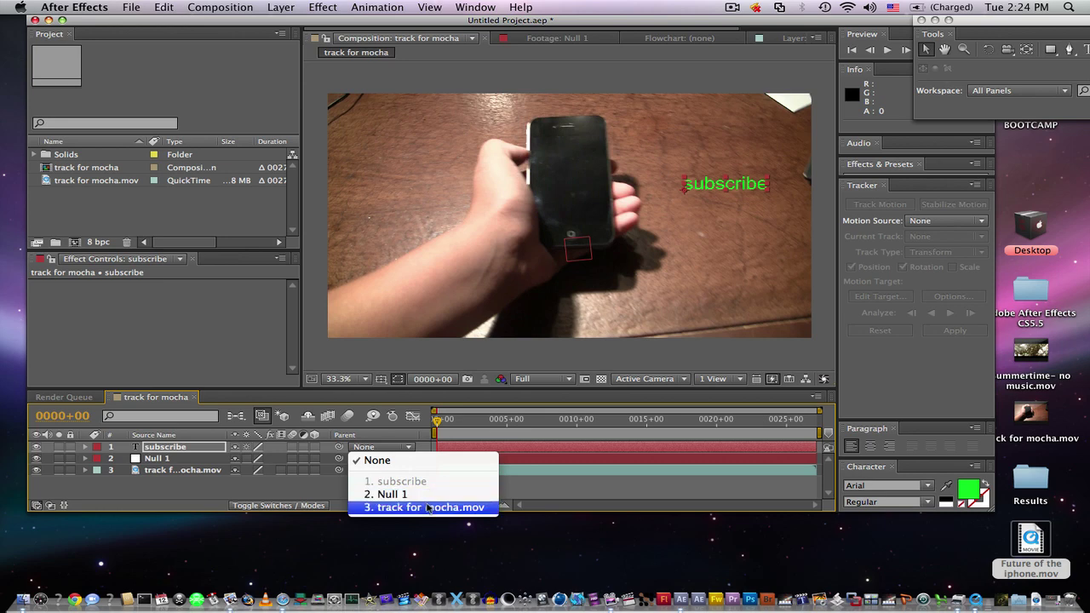
Parent the subscribe layer to Null 1 and preview from about 19 seconds
left_click(400, 494)
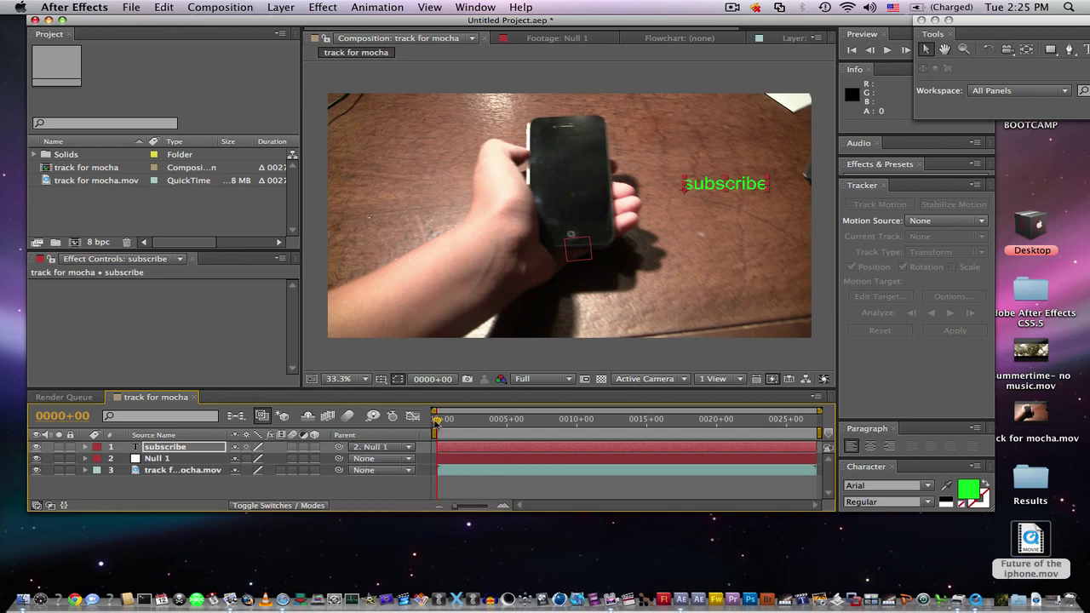
left_click_drag(436, 423, 705, 450)
key("space")
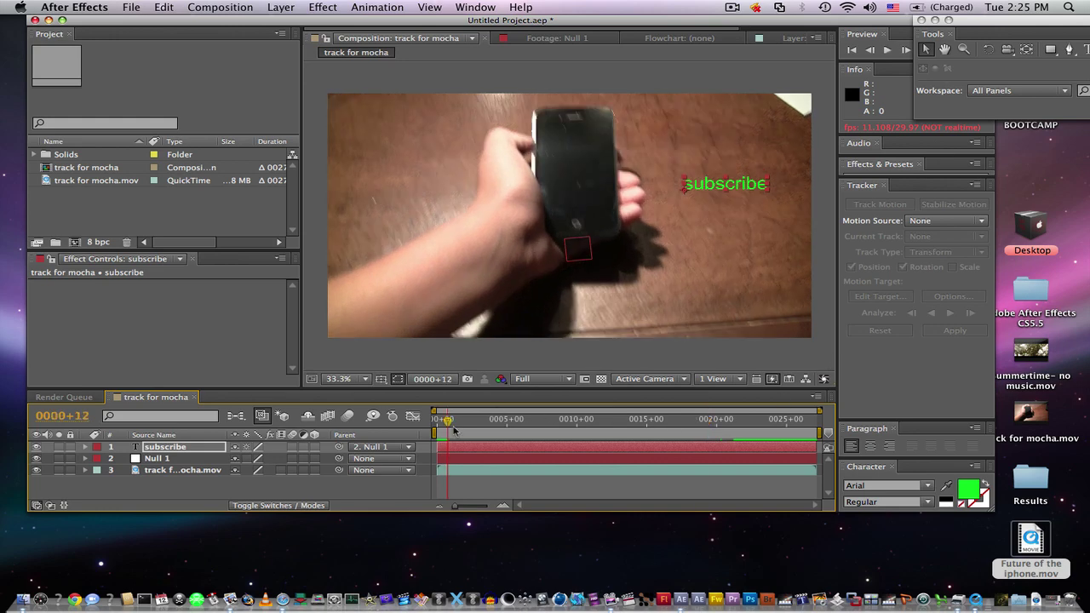
Preview again from about 21 seconds to the end, checking the text follows the phone
left_click_drag(449, 420, 730, 420)
key("space")
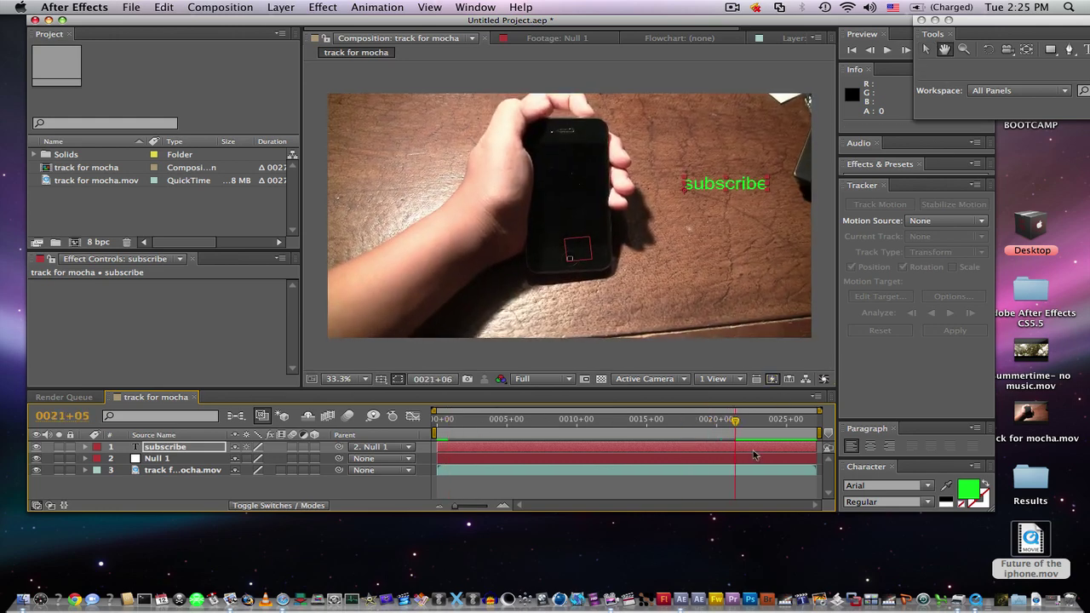
left_click(720, 363)
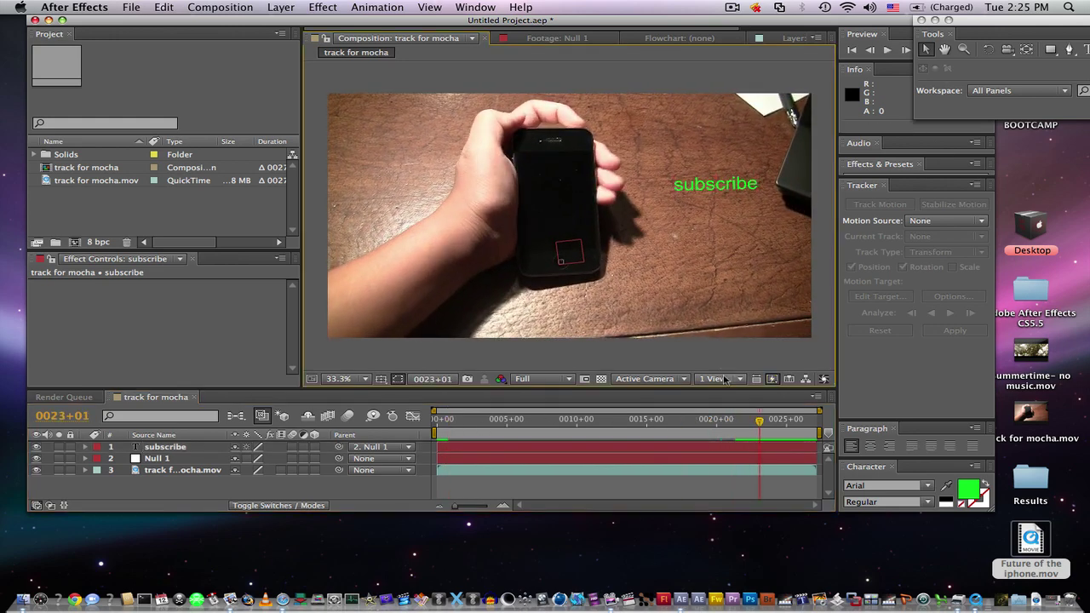
key("space")
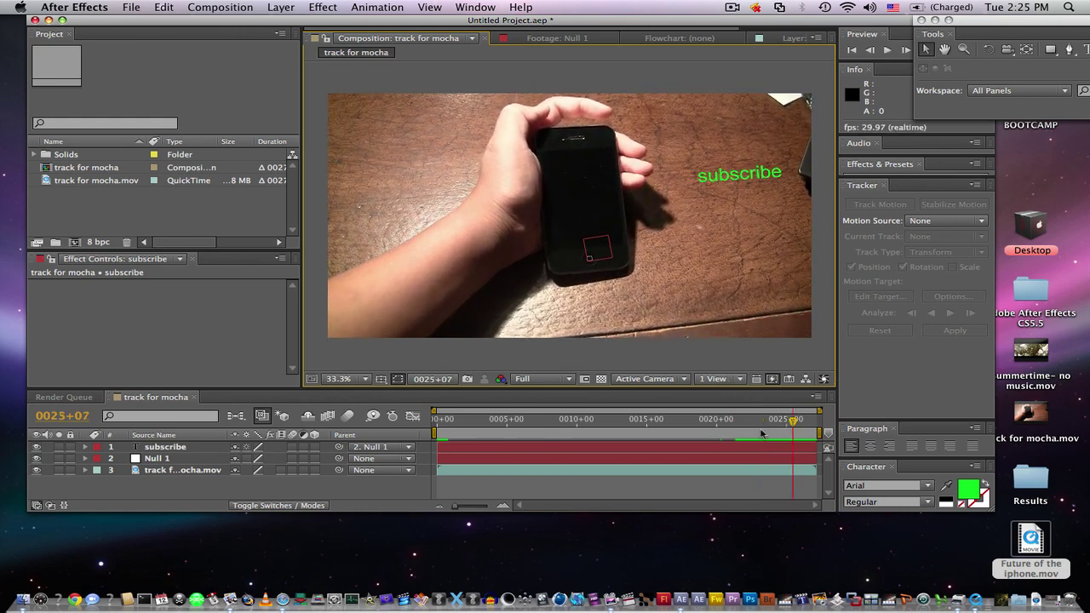